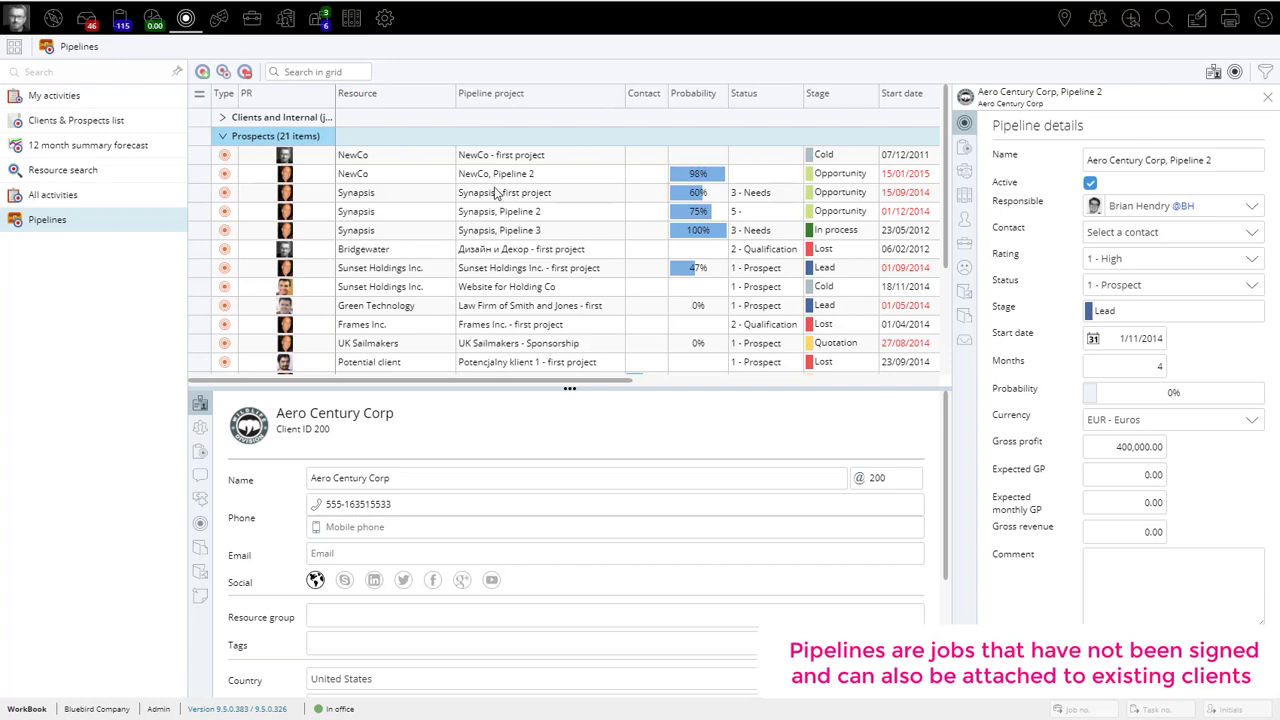
Step: Collapse the Prospects group and expand the Clients and Internal group in the pipelines list
click(223, 134)
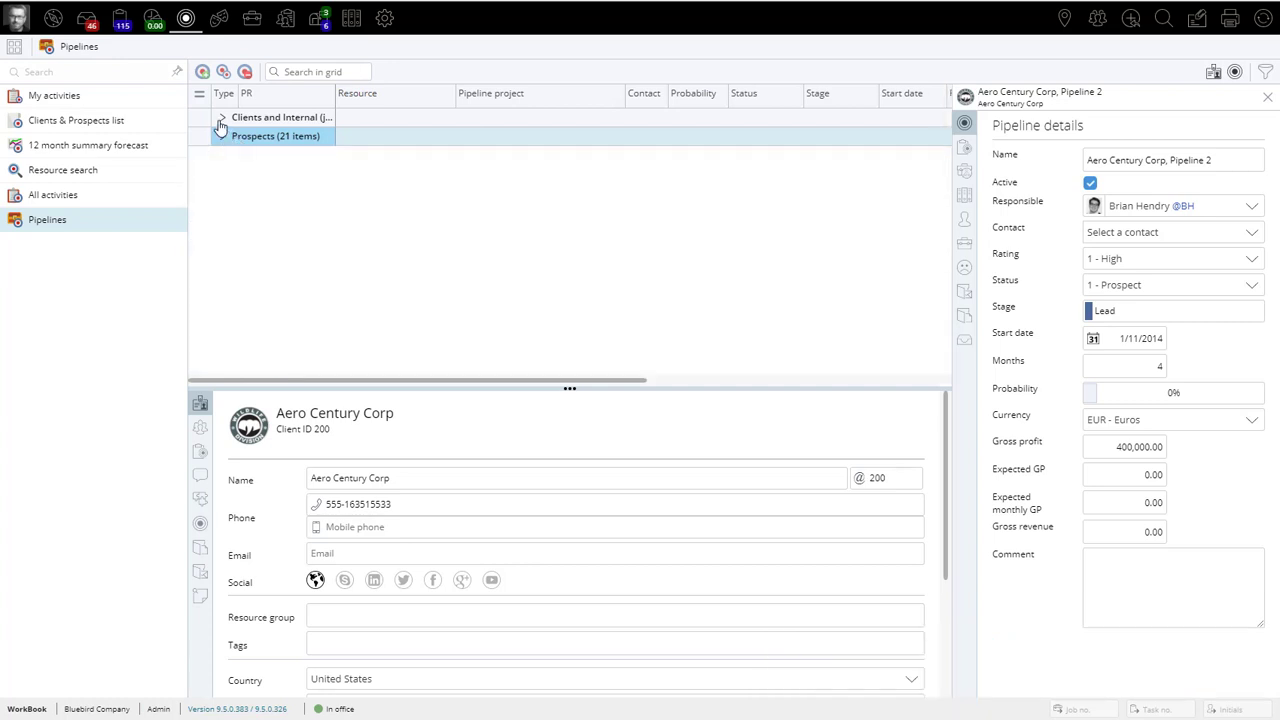
click(221, 120)
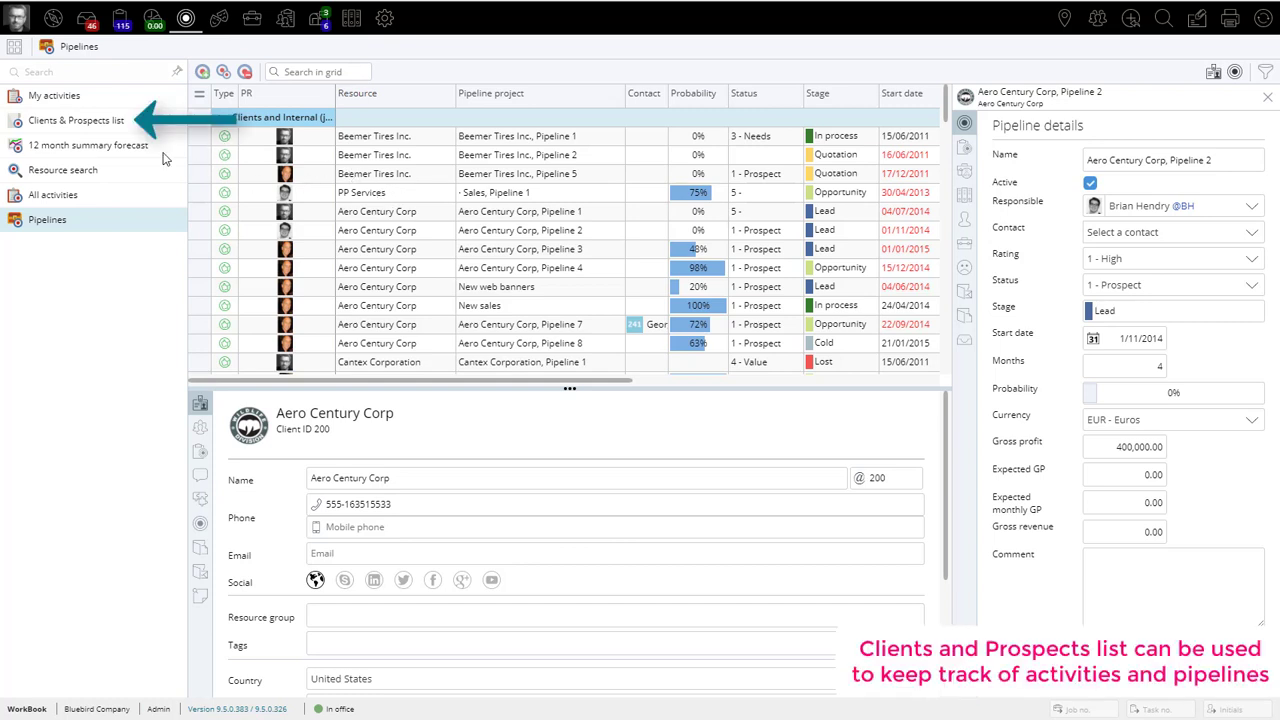
Step: View the Clients & Prospects list from its beginning and open its filter options
click(80, 125)
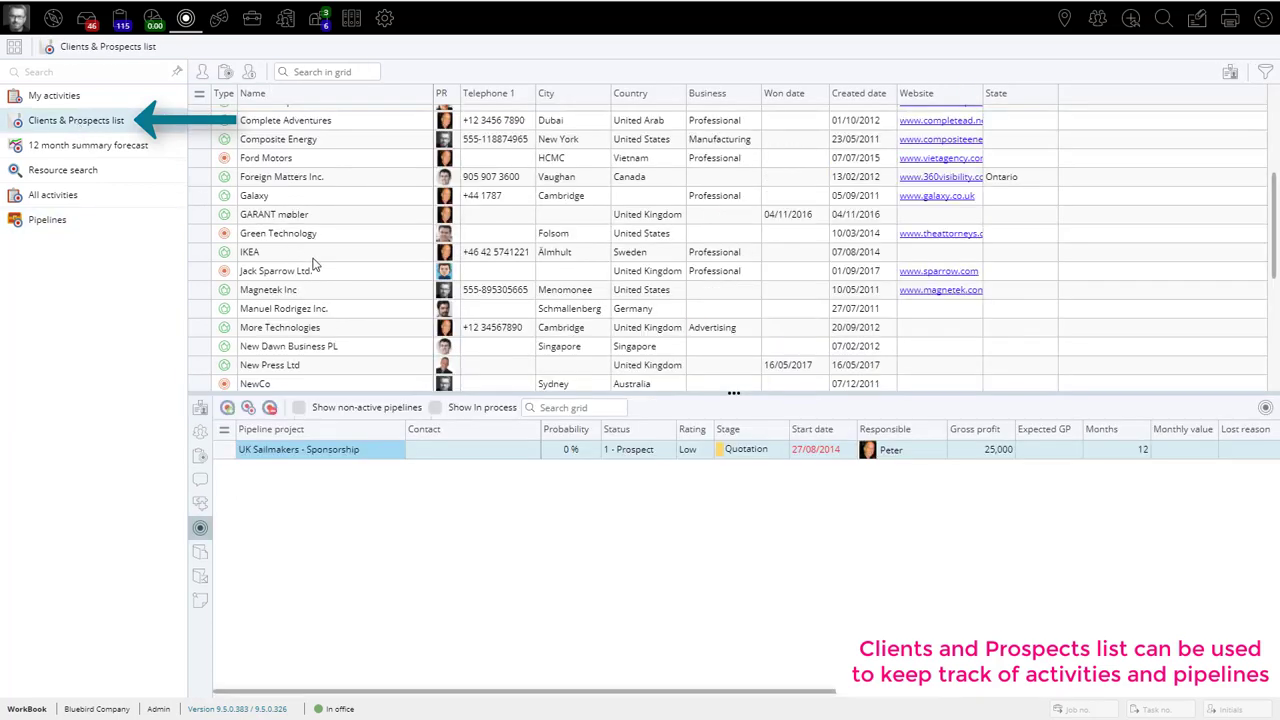
scroll(293, 240, up, 4)
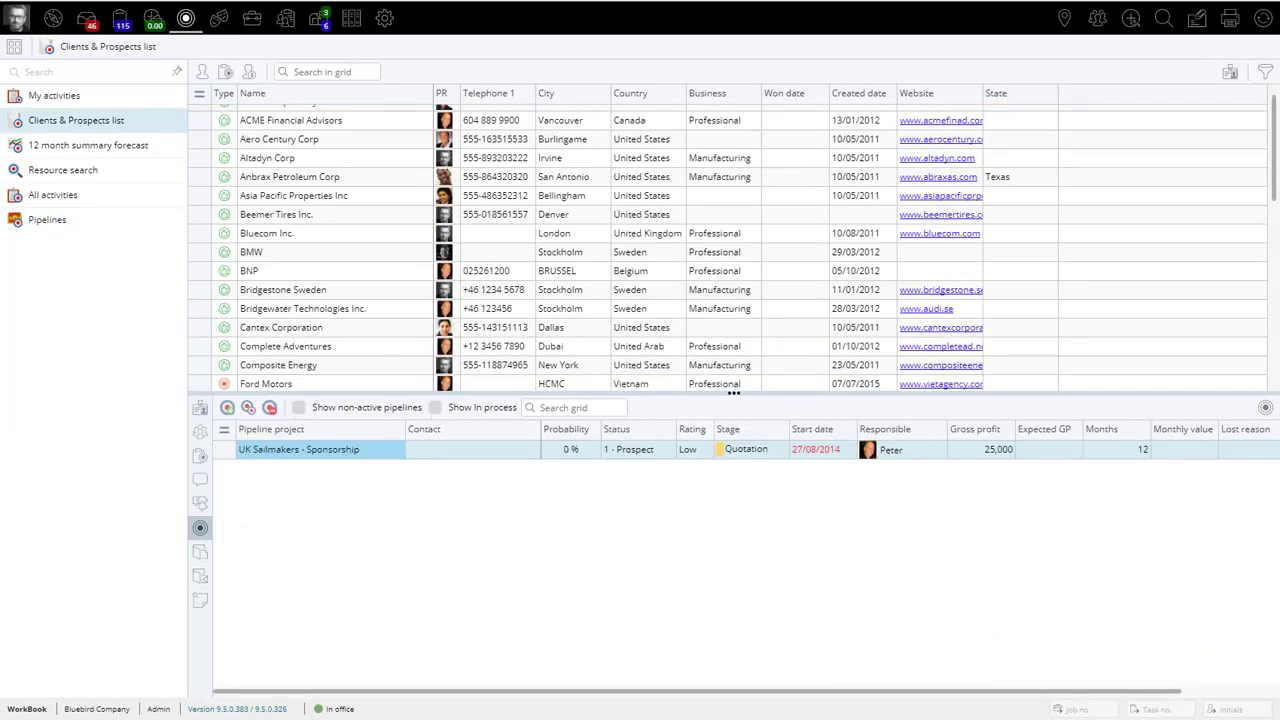
click(1267, 74)
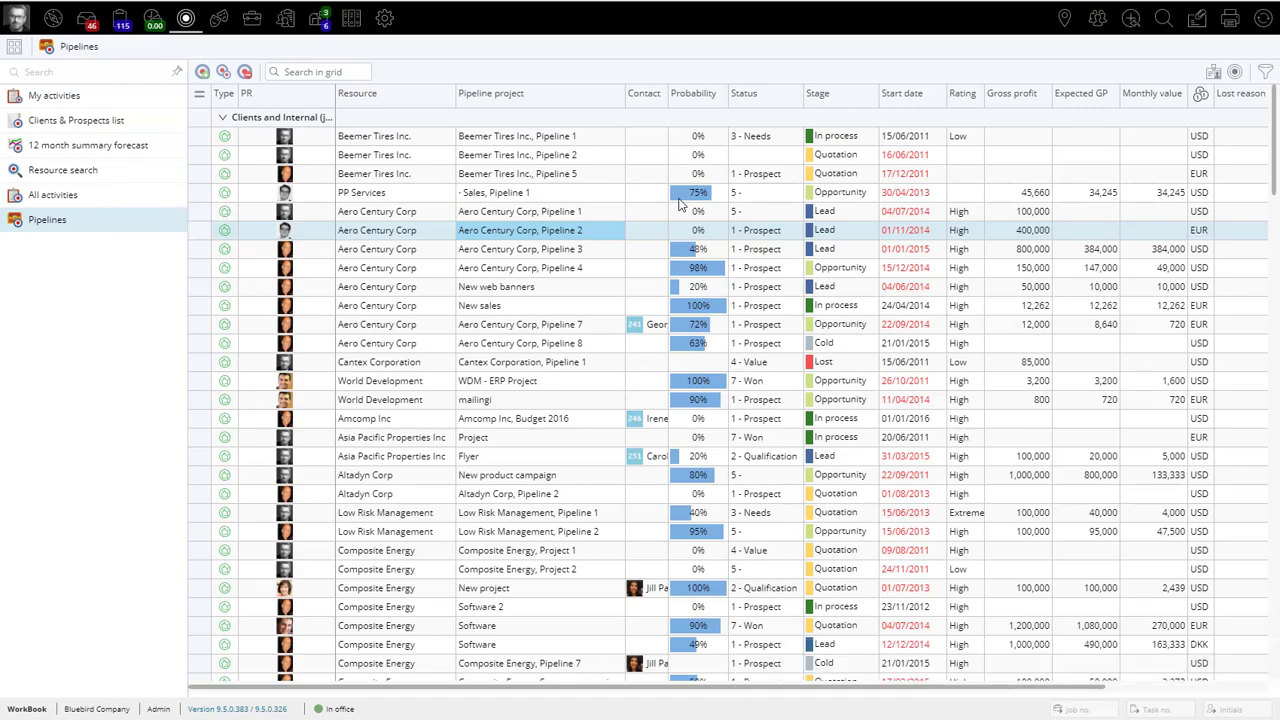
Step: Open the details of Aero Century Corp, Pipeline 2 and view the choices for its responsible person and that employee's profile
double_click(589, 231)
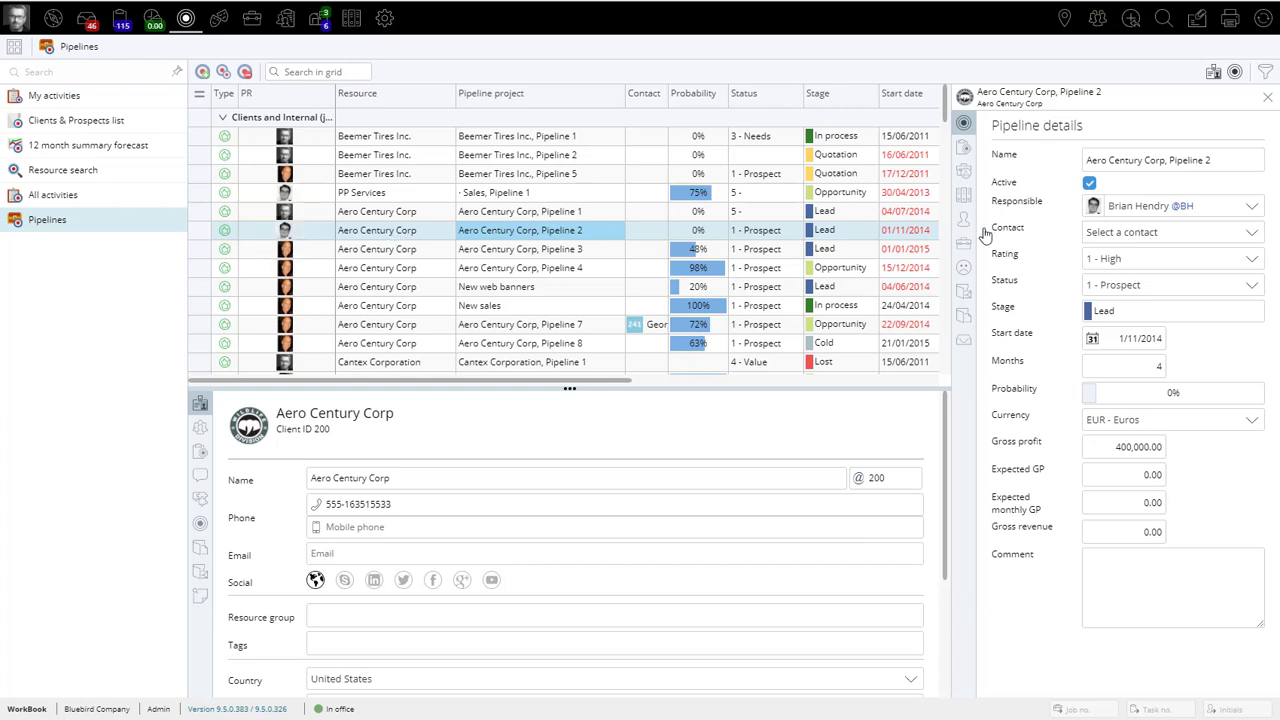
click(1251, 207)
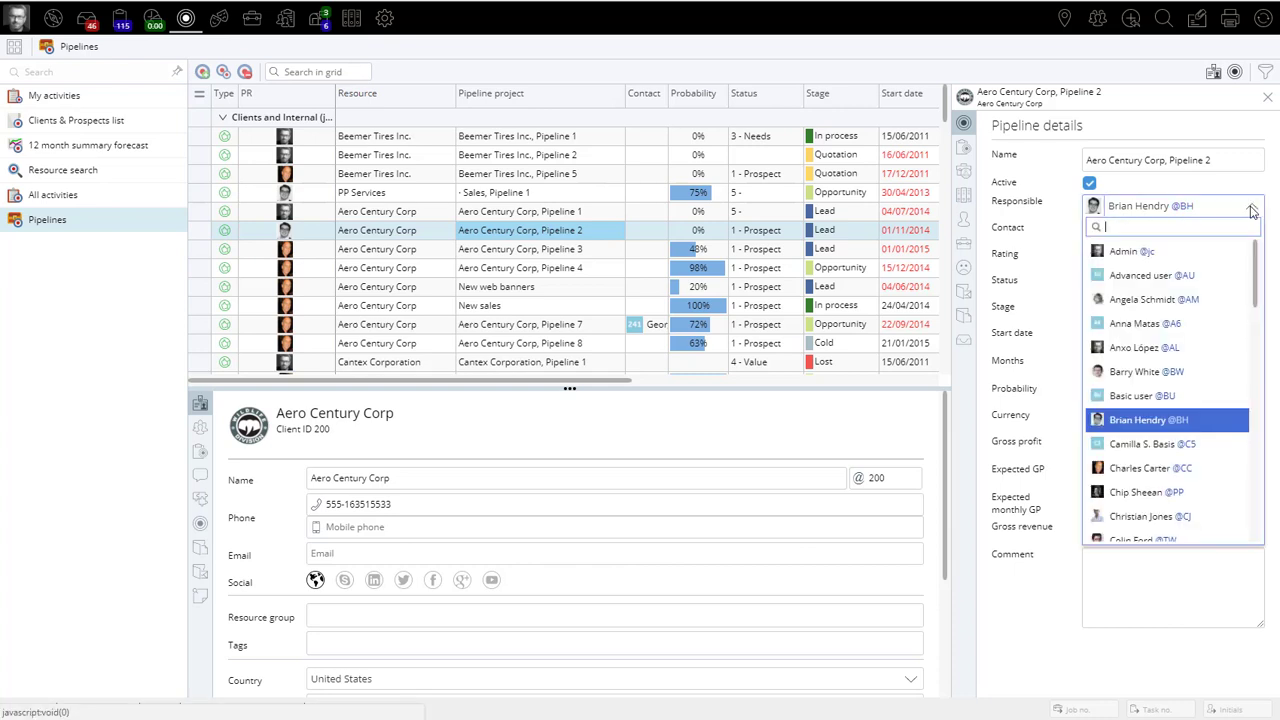
click(1251, 208)
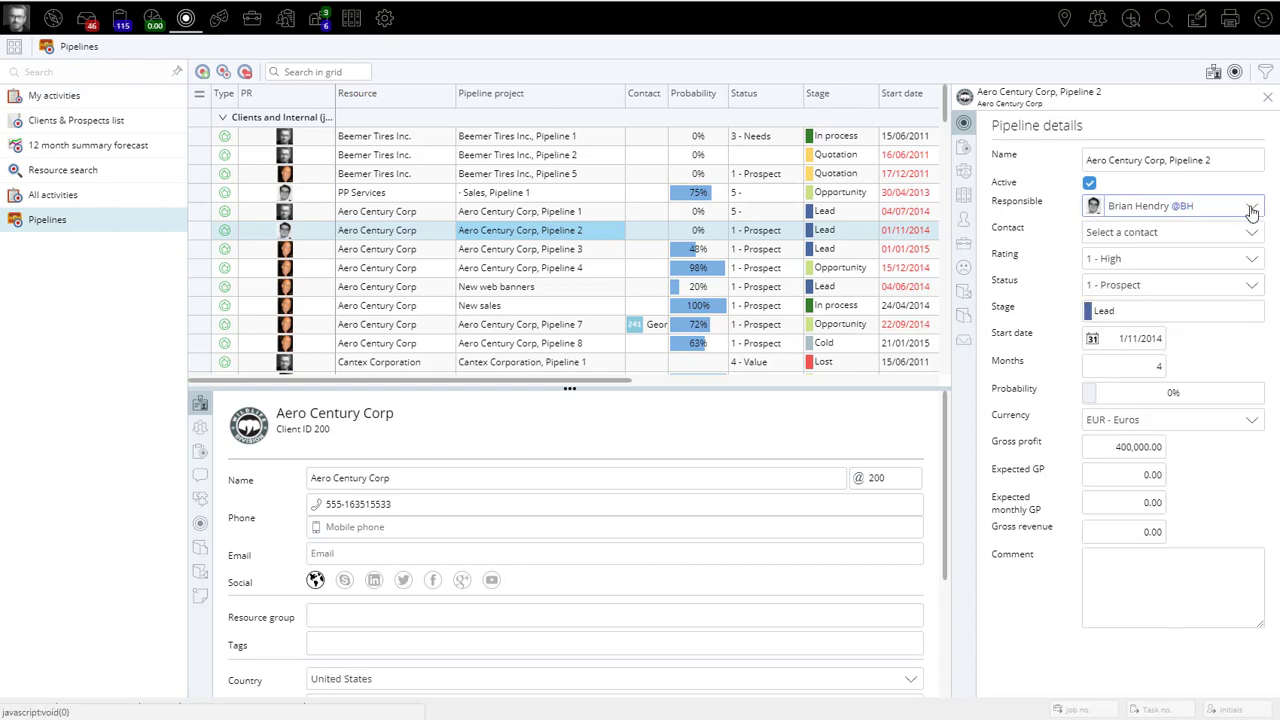
click(286, 232)
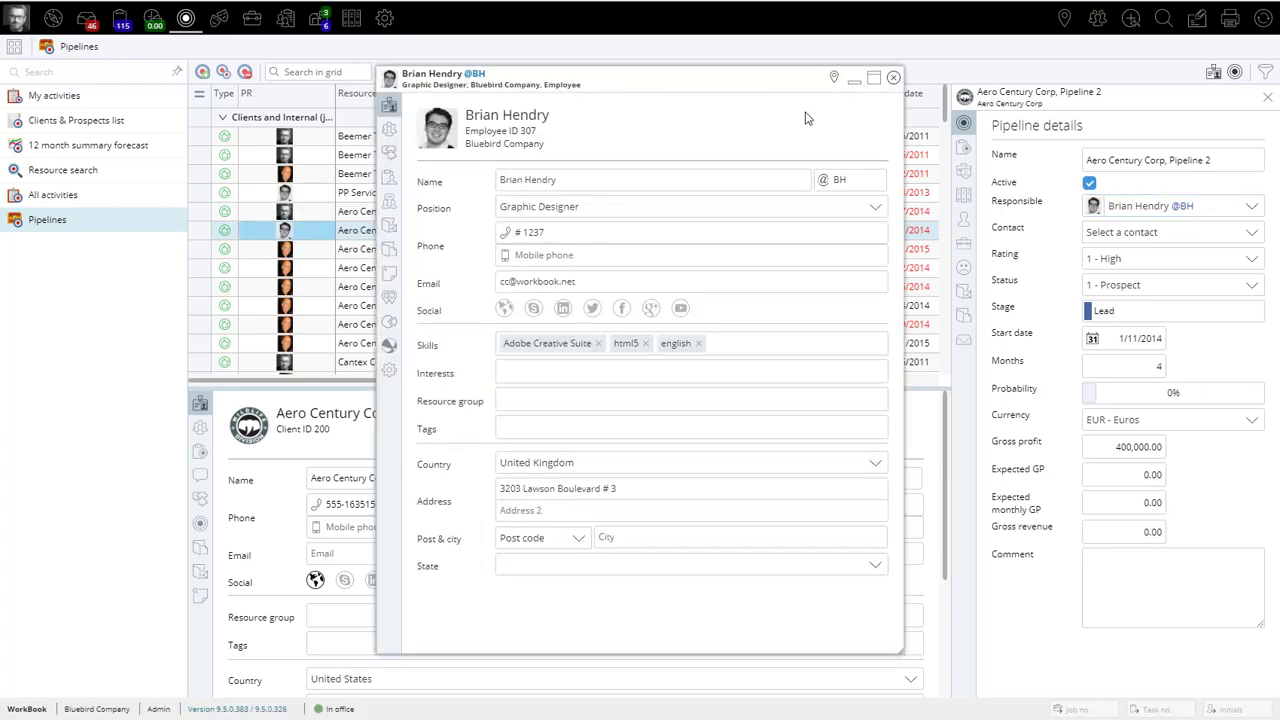
click(893, 78)
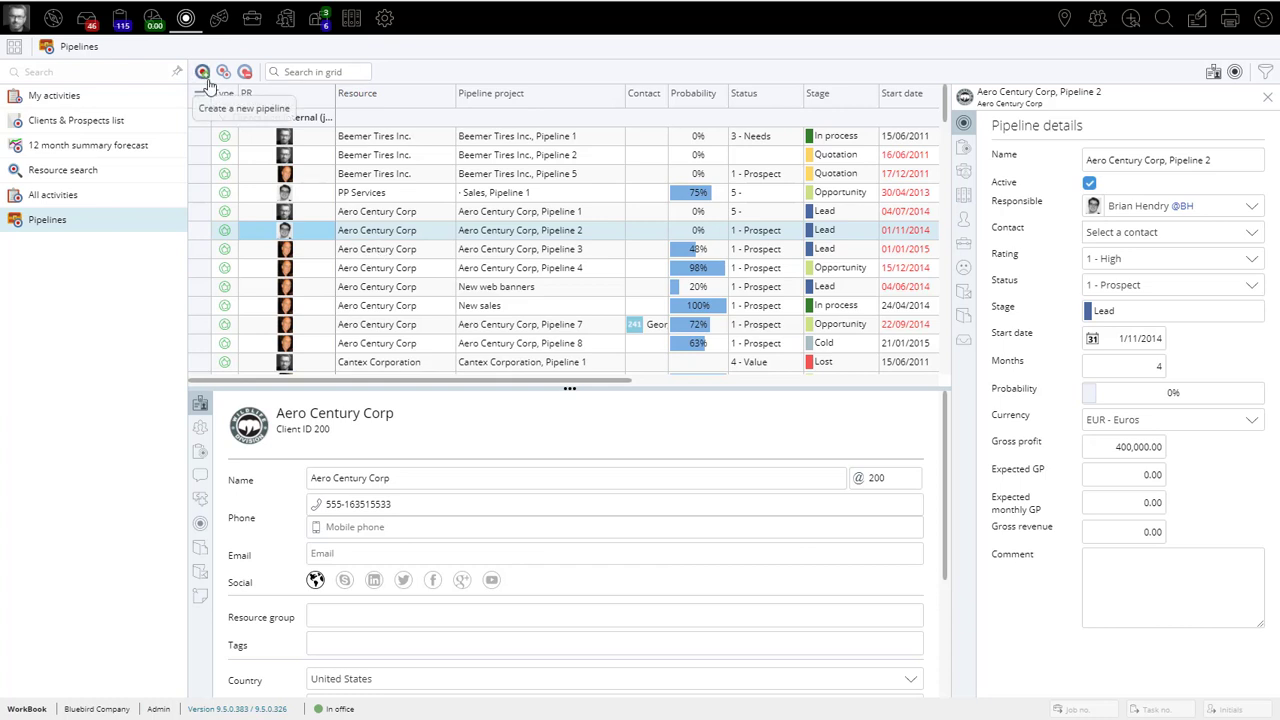
Step: Check the options for creating a pipeline and for adding a prospect in the Clients & Prospects list, and return to Pipelines
click(203, 72)
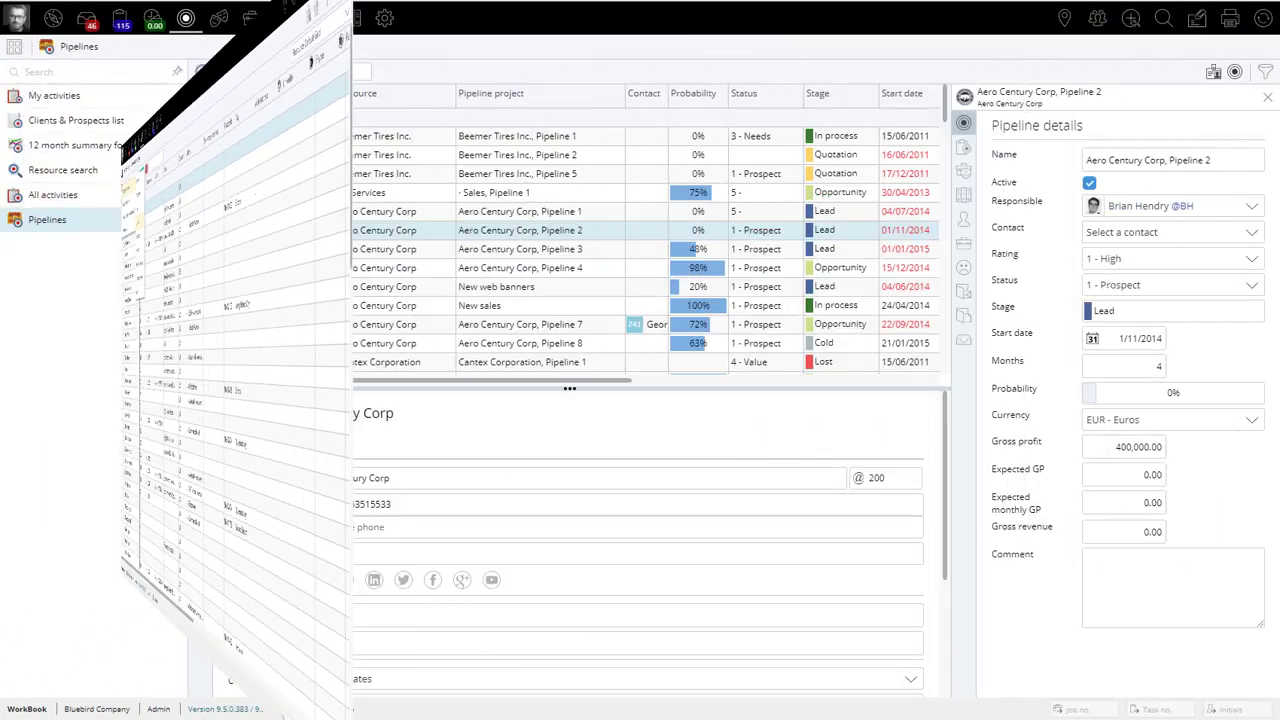
click(62, 122)
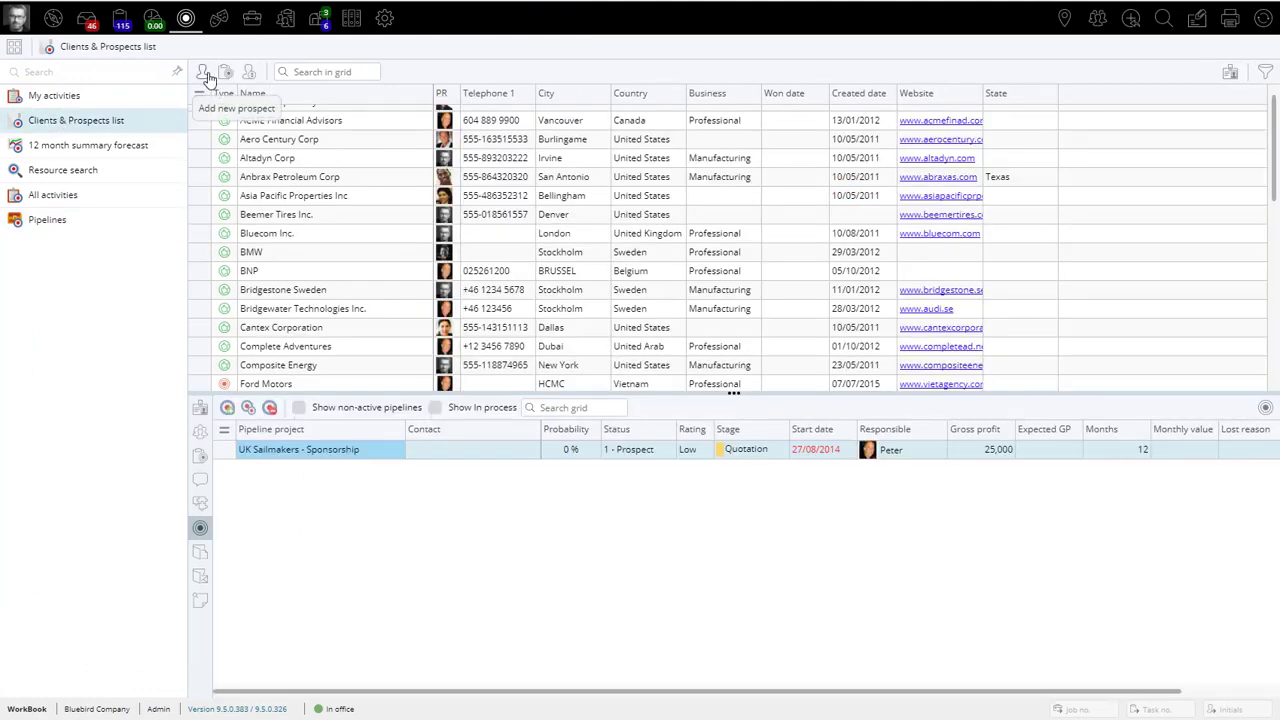
click(55, 223)
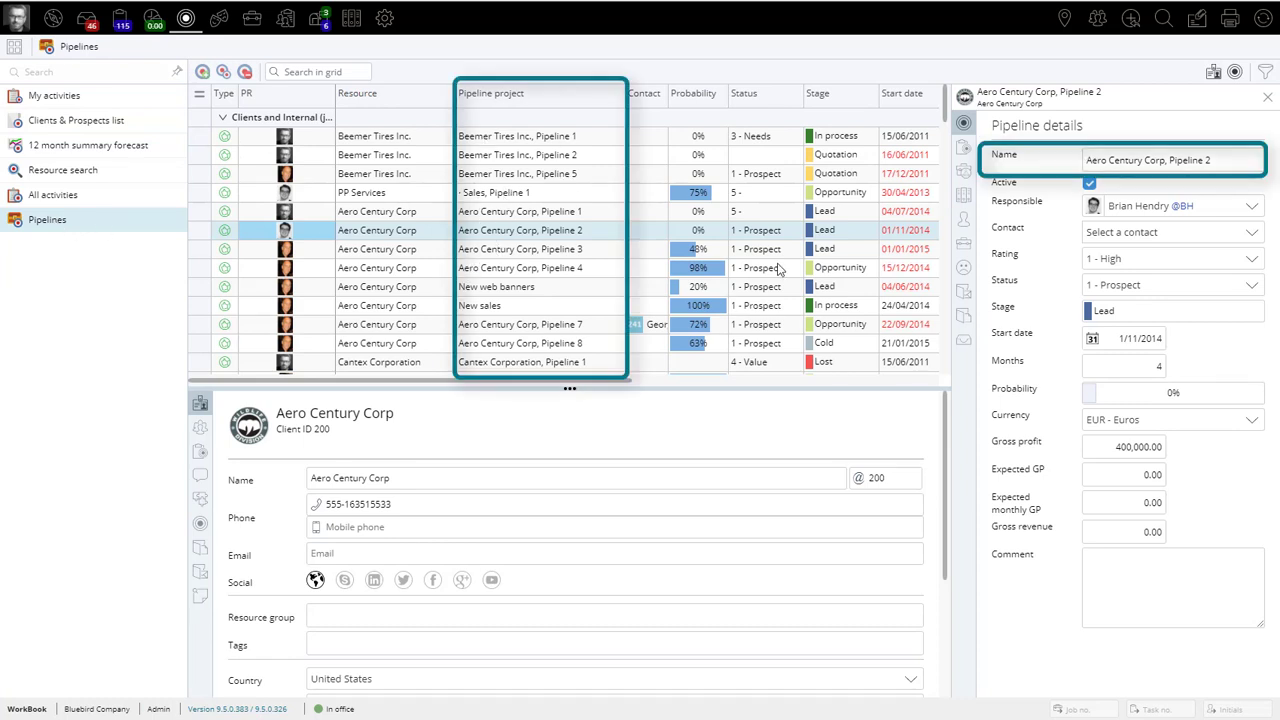
Step: Rename the selected Aero Century Corp pipeline as "Aero Century Corp, Pipeline 4"
click(1234, 155)
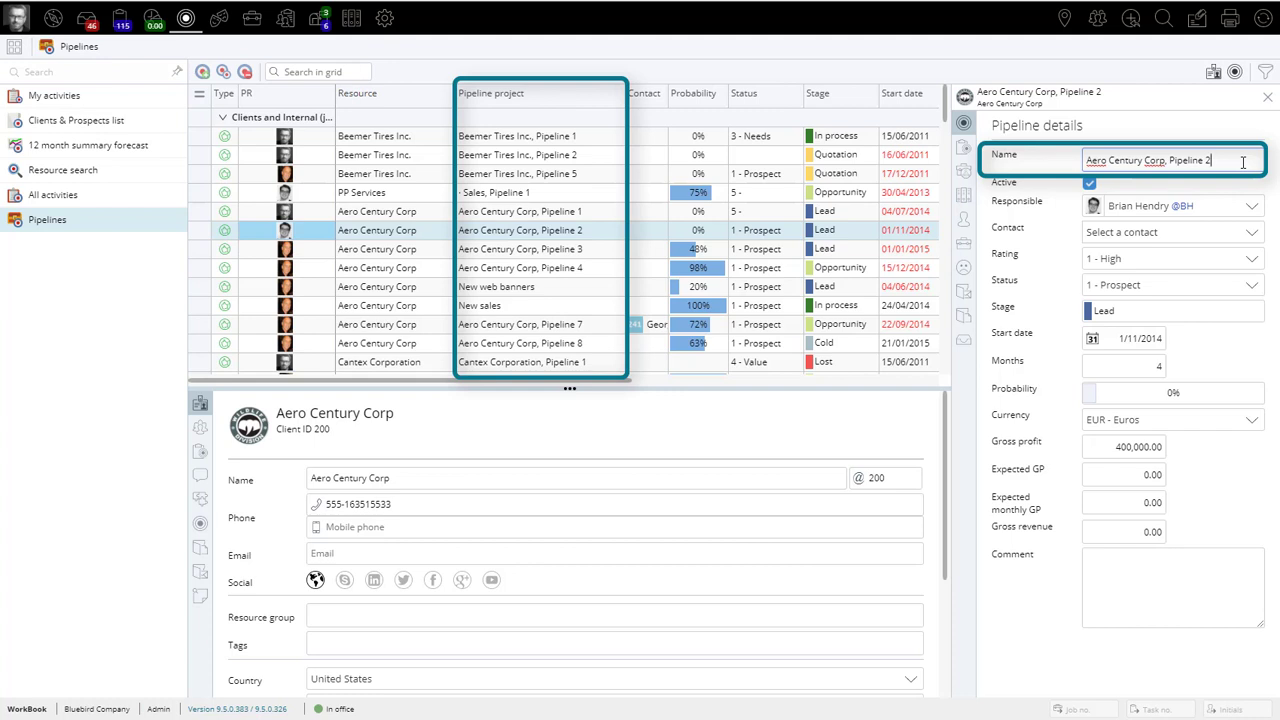
key(BackSpace)
text(4)
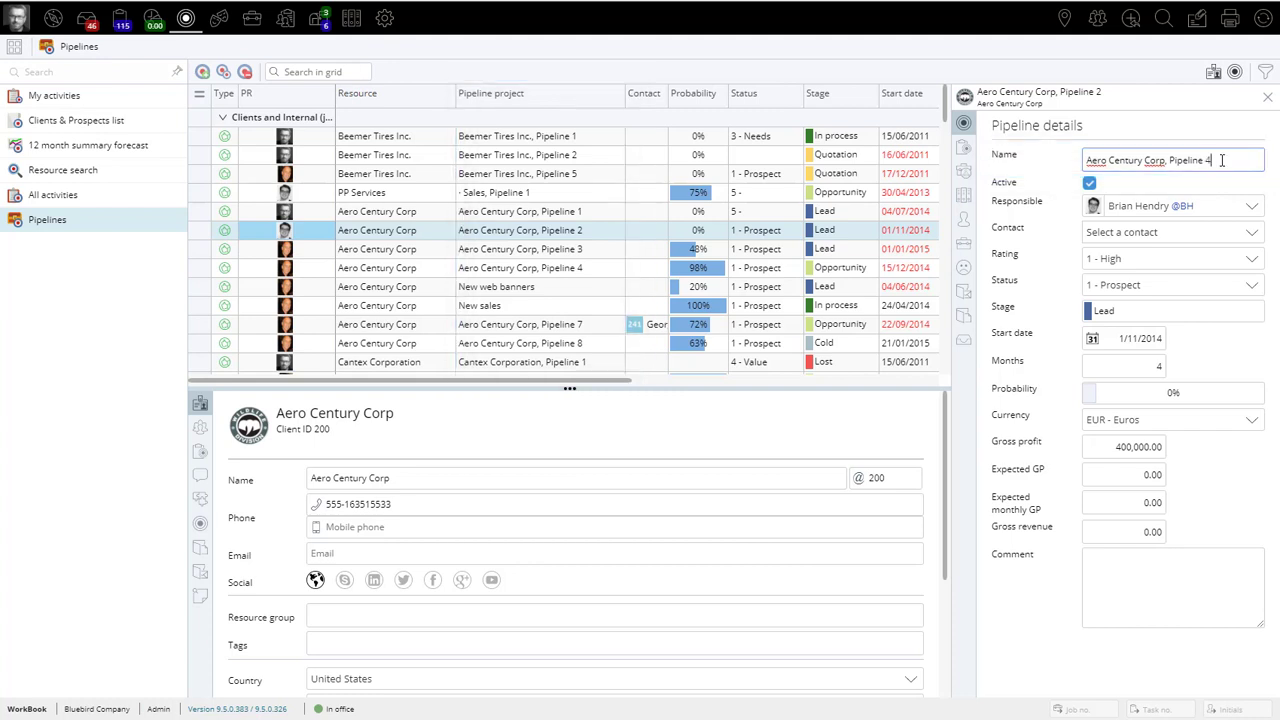
click(1216, 187)
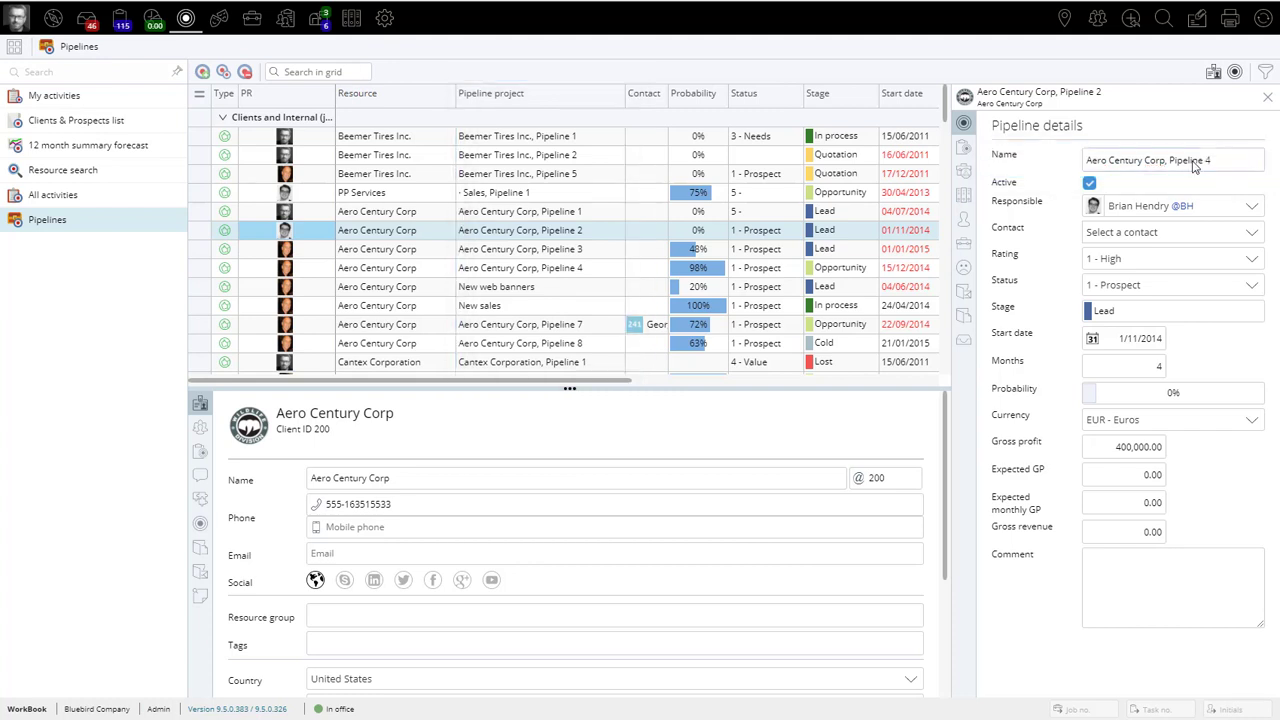
Step: View the contacts available for the pipeline and its client, and open the new-contact form for Aero Century Corp without saving one
click(1160, 235)
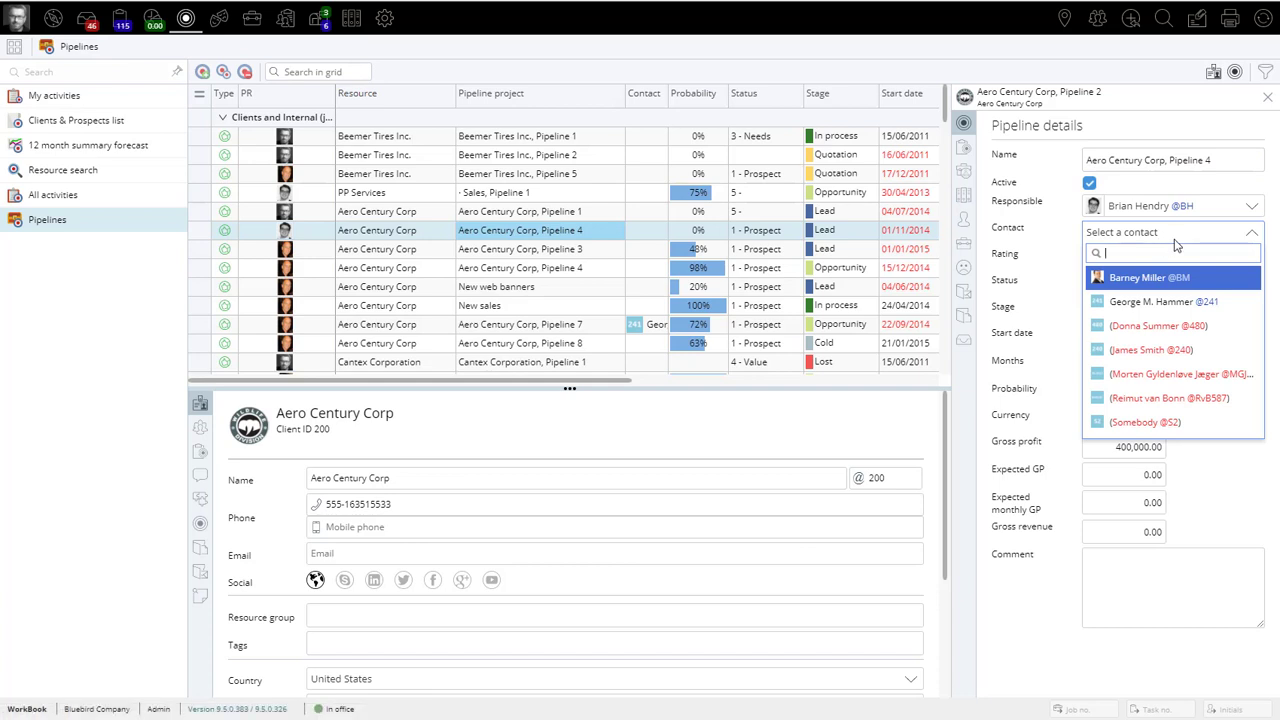
click(1176, 242)
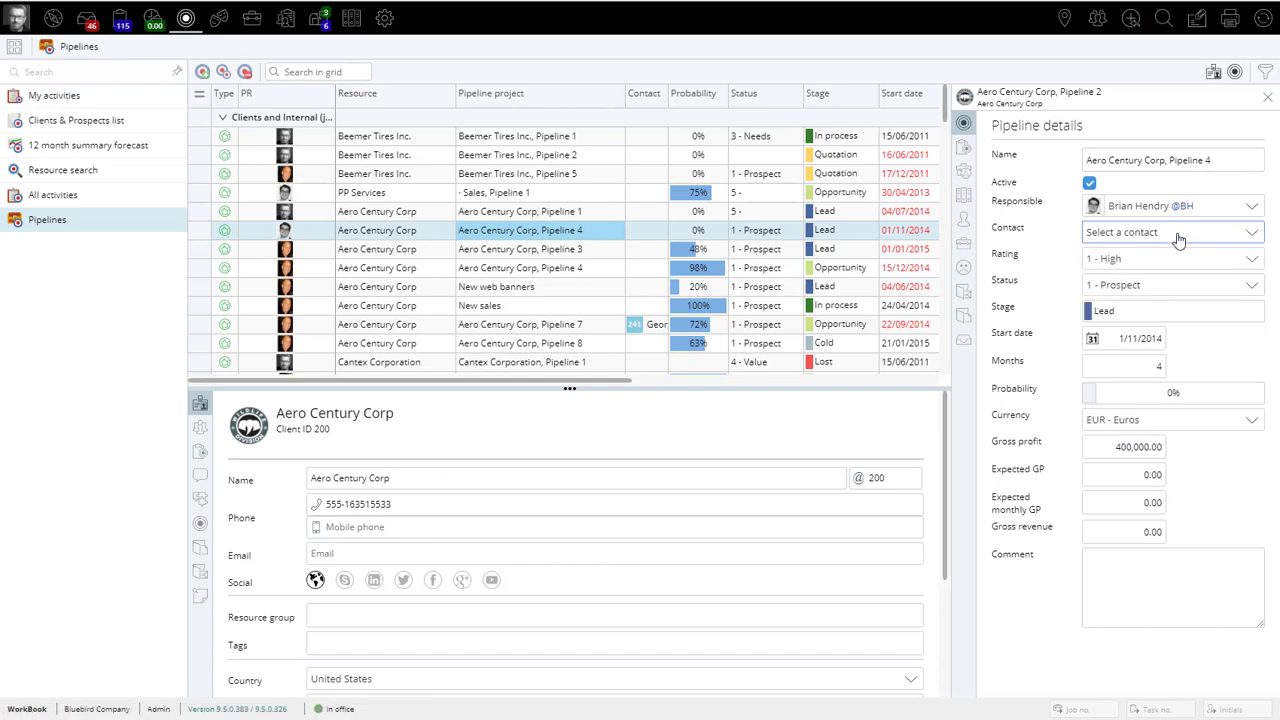
click(202, 428)
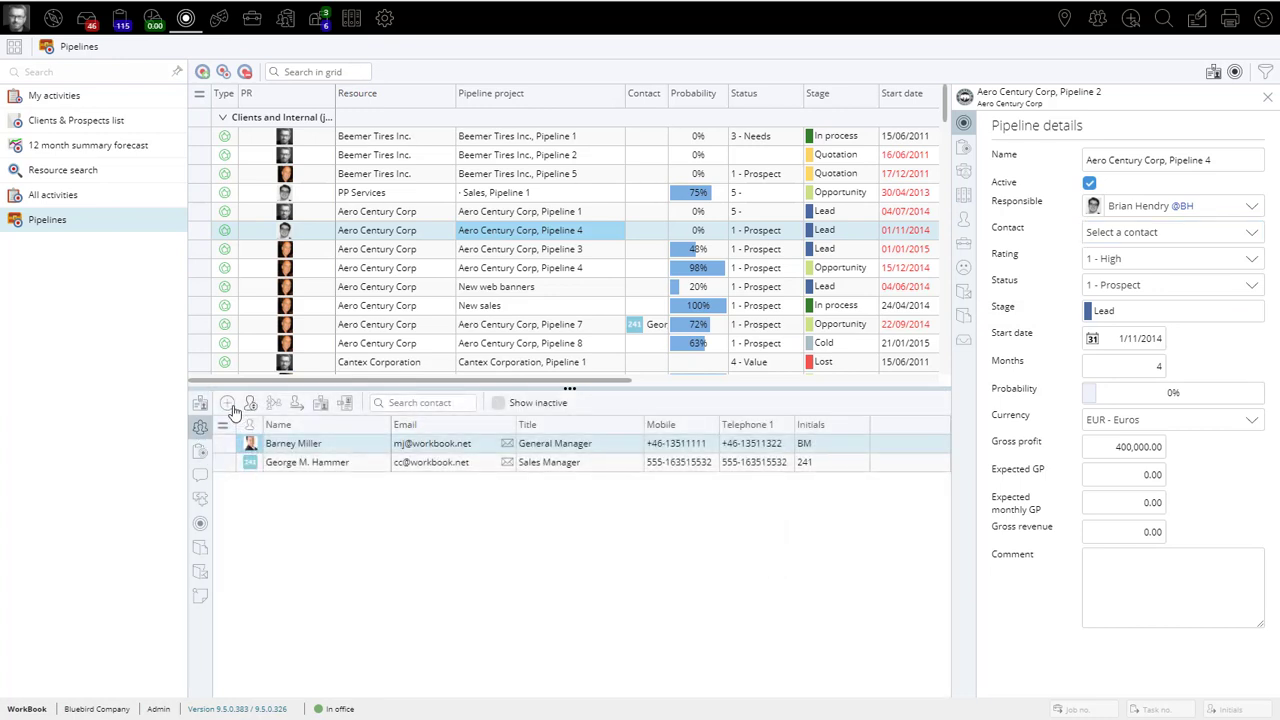
click(228, 404)
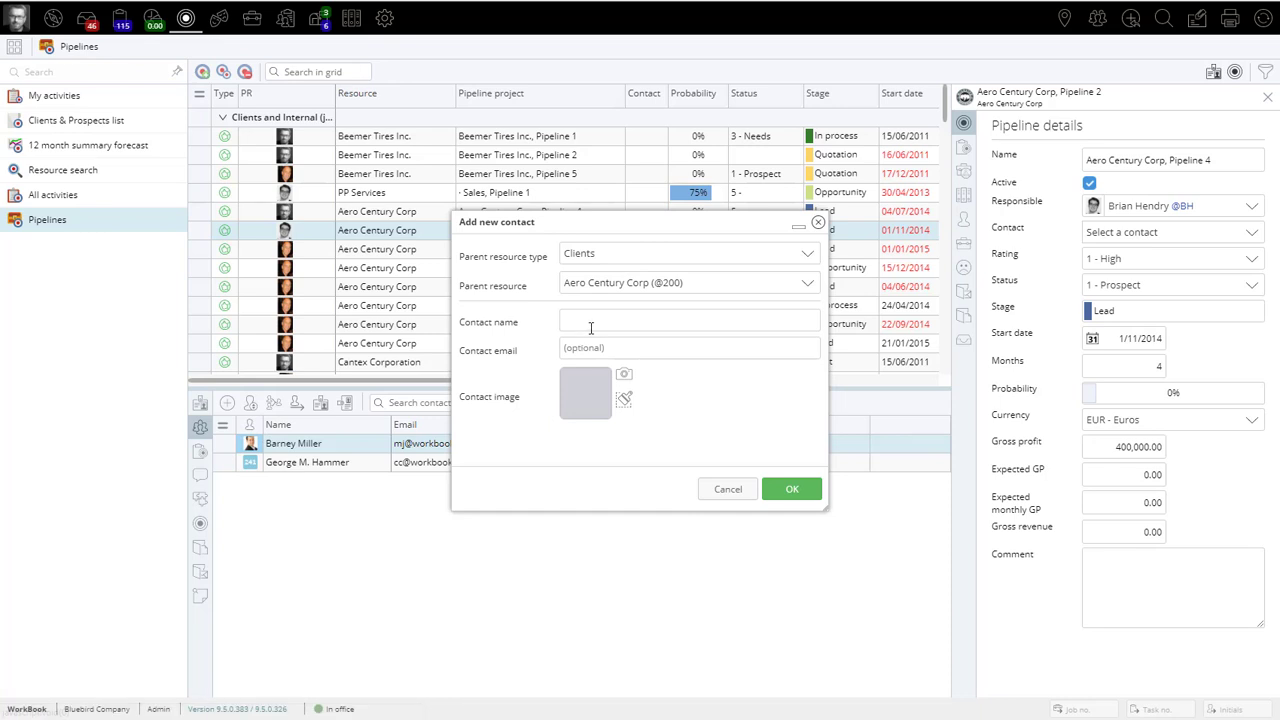
click(724, 492)
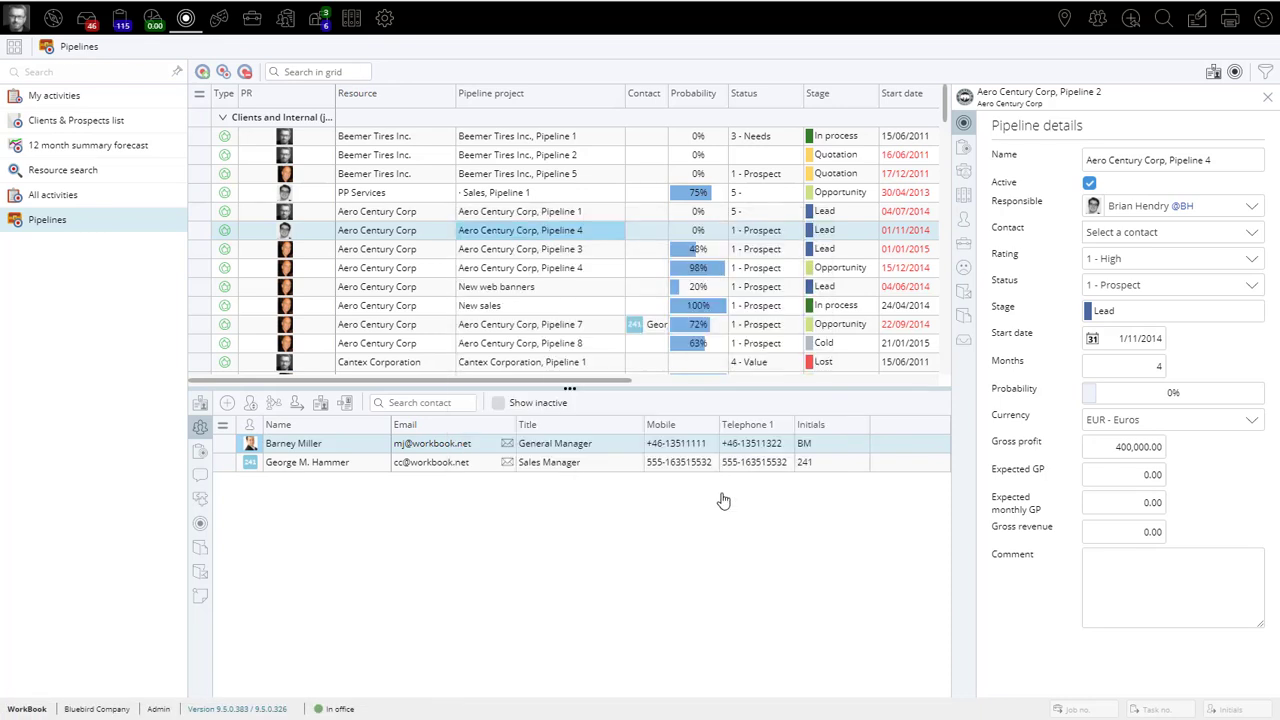
Step: Show the client's pipelines and advance the selected one's status through 2 - Qualification, 3 - Needs analysis and 4 - Value Proposition to 5 - Proposal/Price quote
click(199, 525)
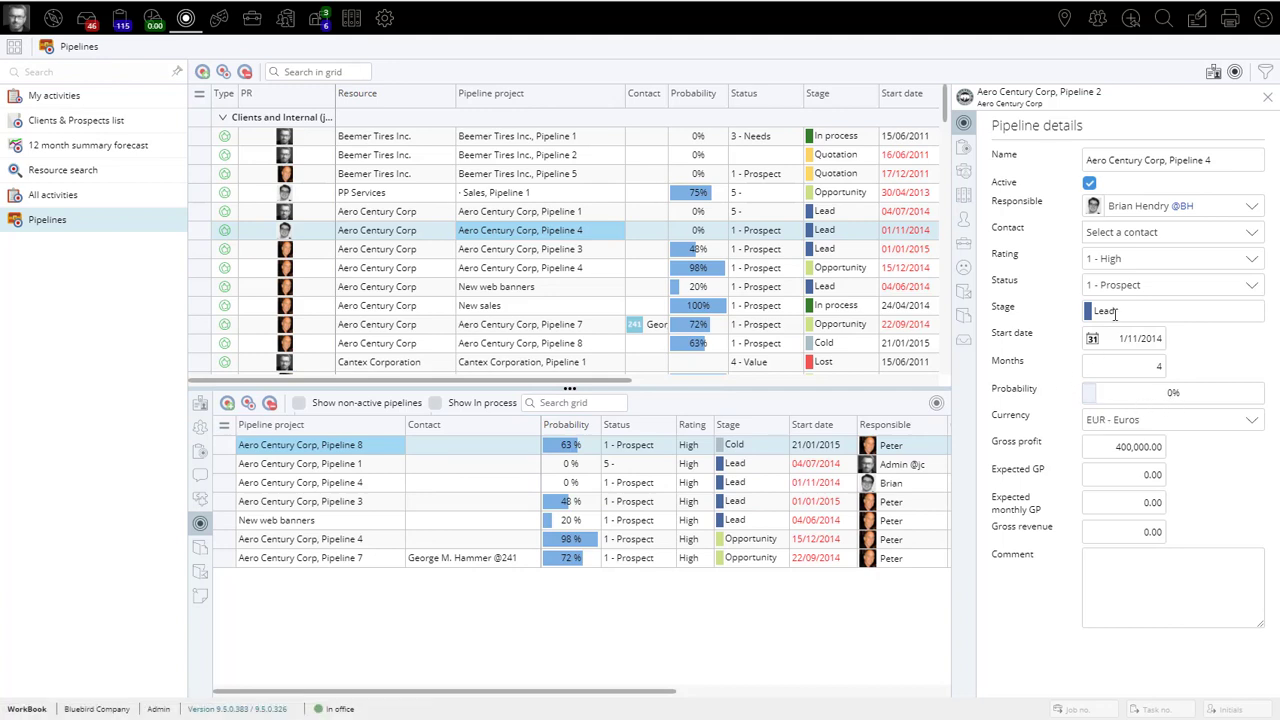
click(1179, 290)
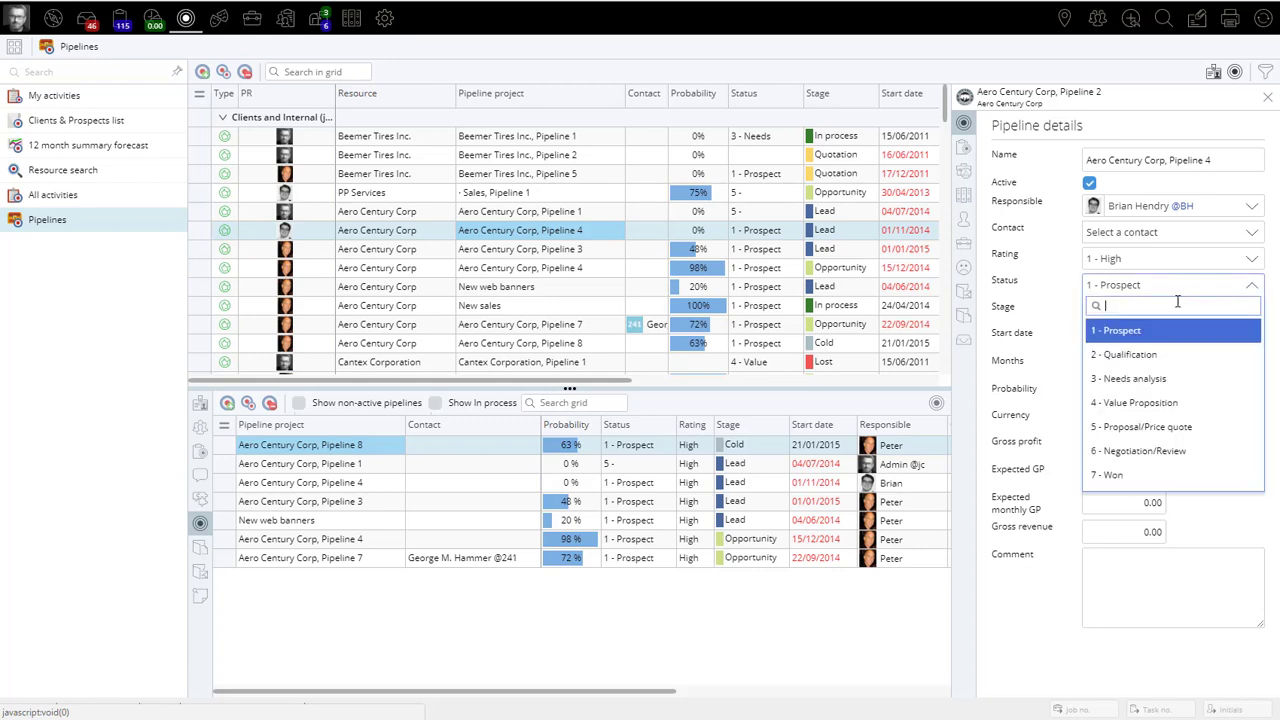
click(1150, 433)
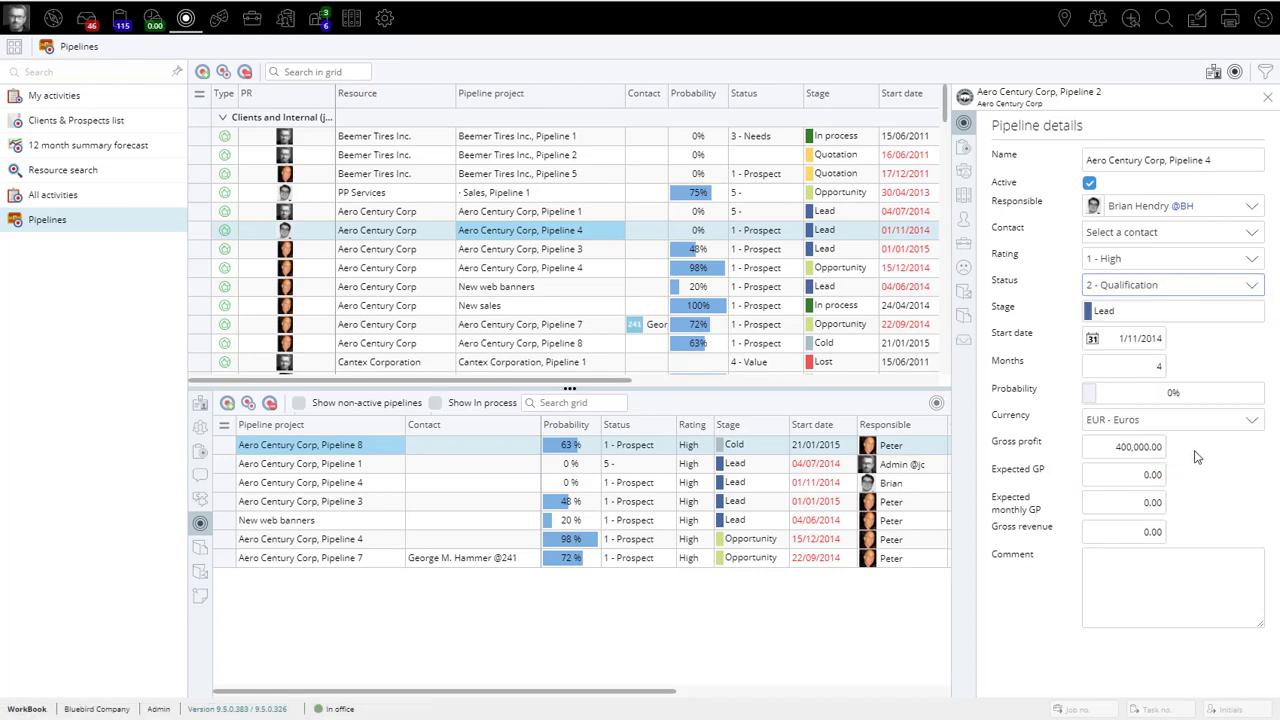
click(1180, 286)
click(1135, 374)
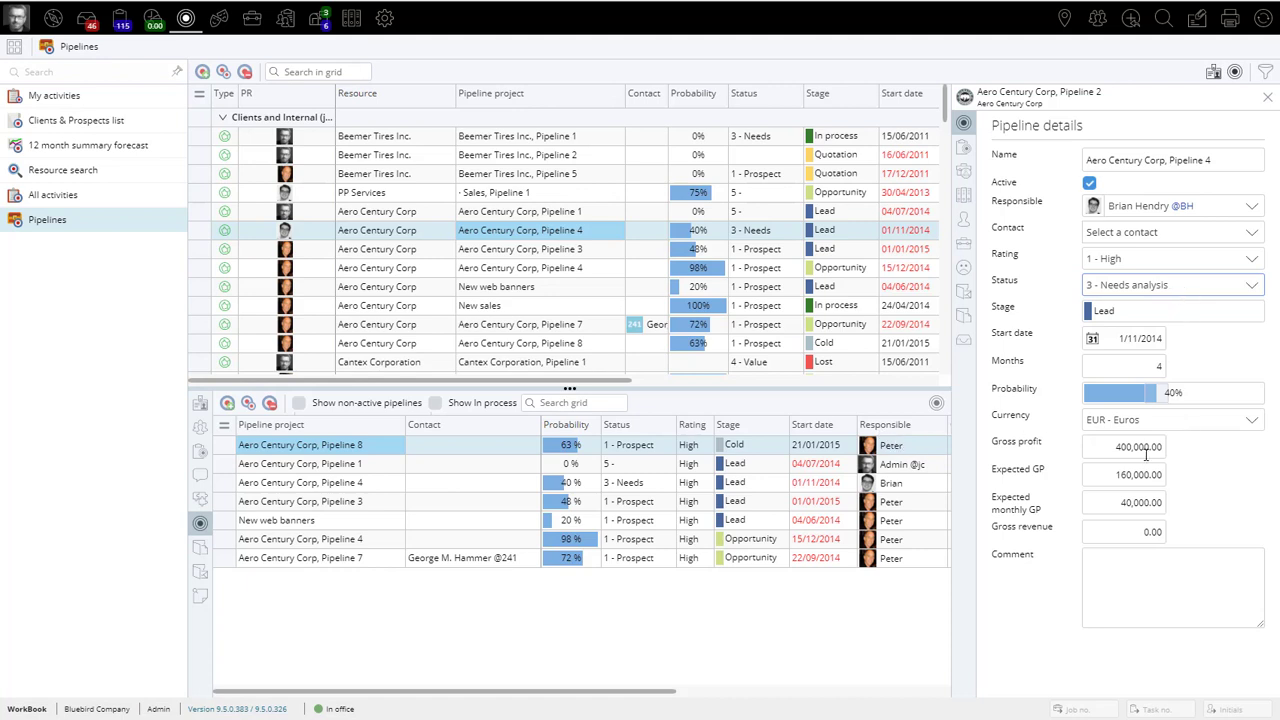
click(1188, 288)
click(1166, 402)
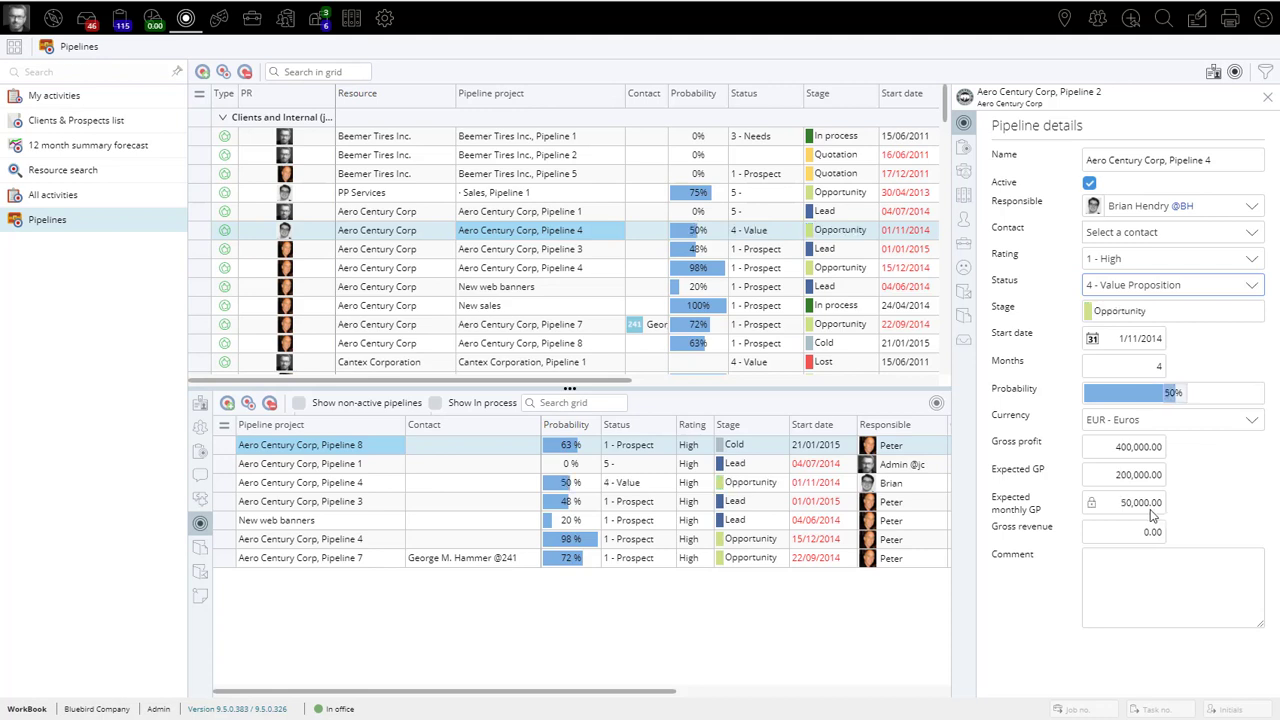
click(1170, 292)
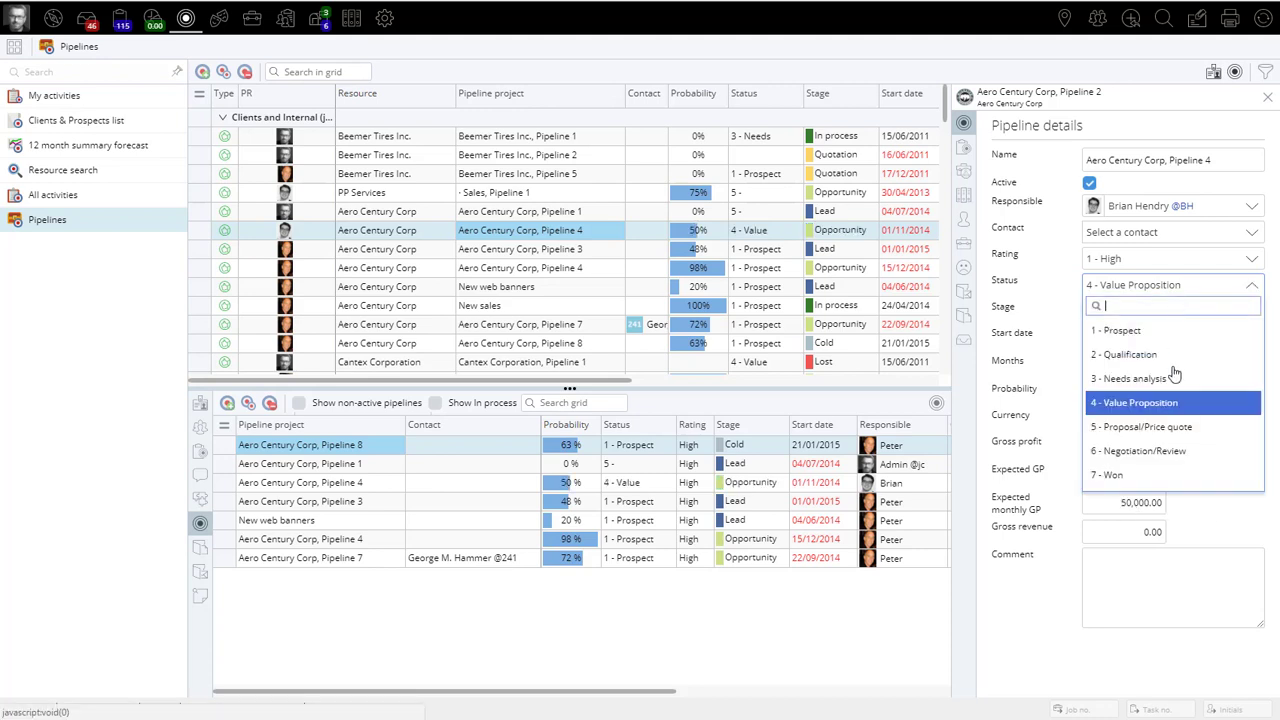
click(1172, 430)
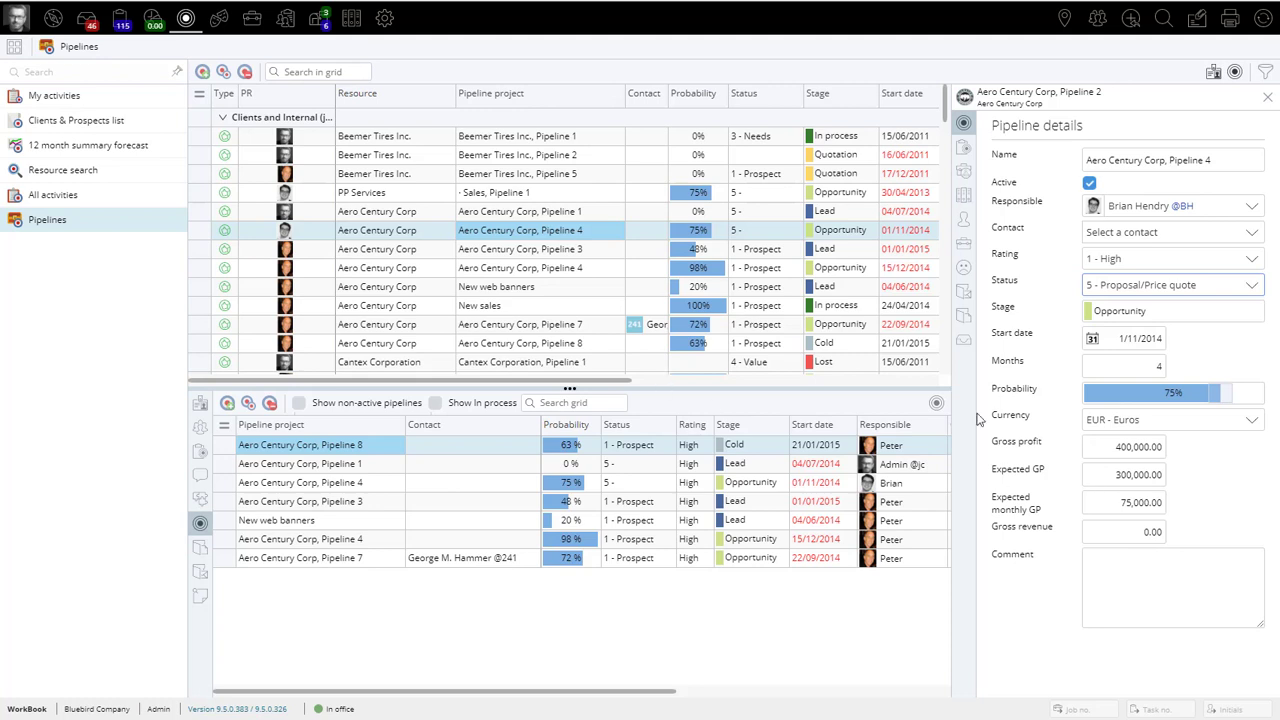
Step: View the pipeline's page for conversion to a job and its page for lost pipelines
click(970, 248)
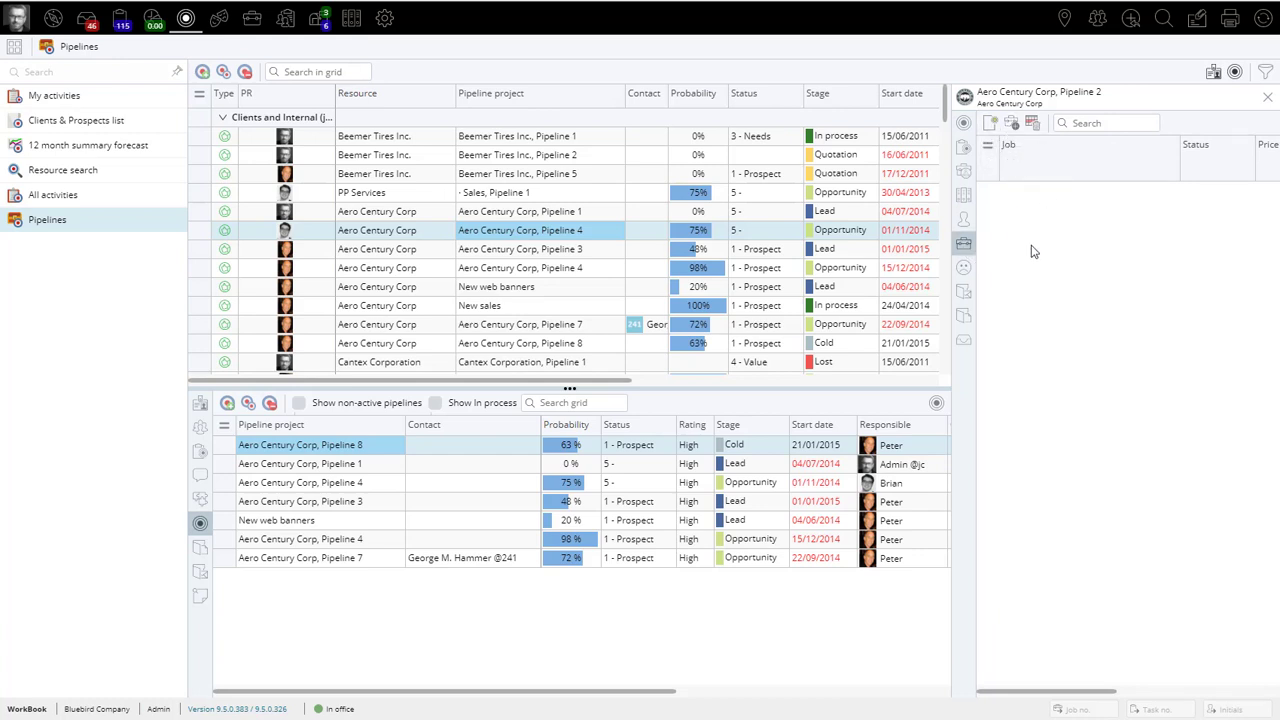
click(964, 270)
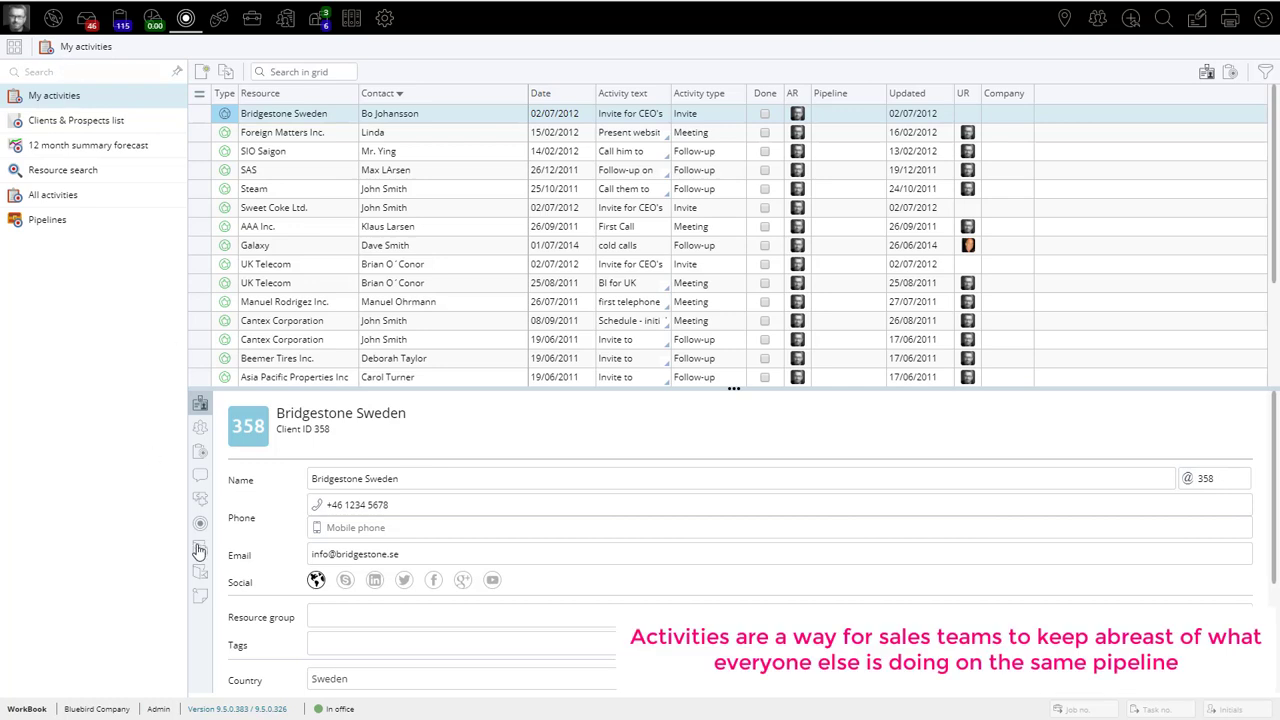
Step: Show the client's activities beneath My activities and mark the 15/02/2012 Foreign Matters Inc. meeting as done
click(201, 458)
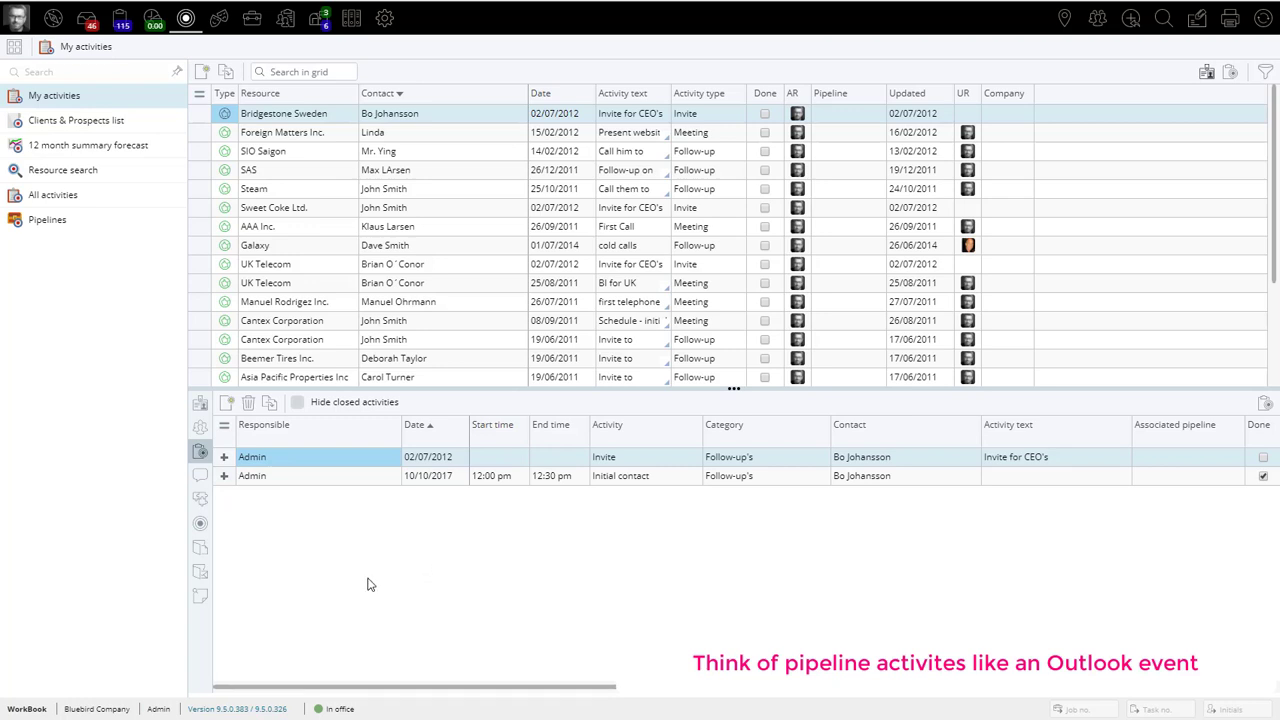
click(284, 140)
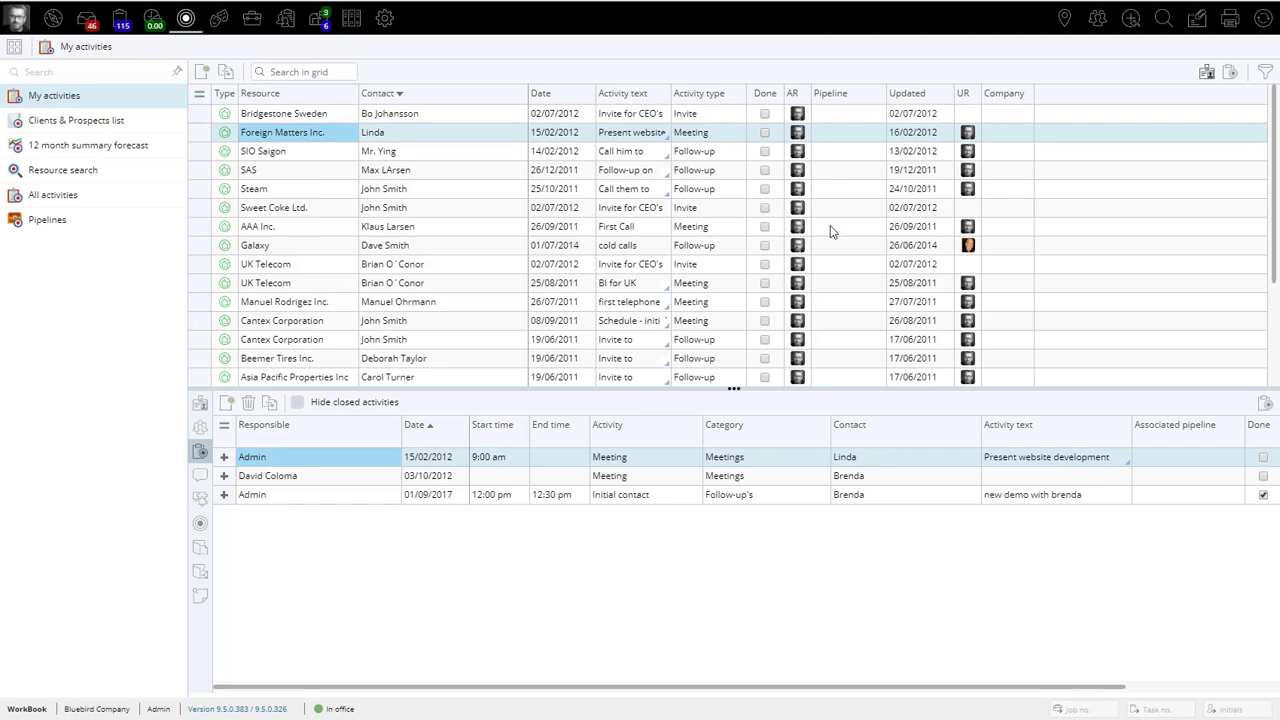
click(766, 134)
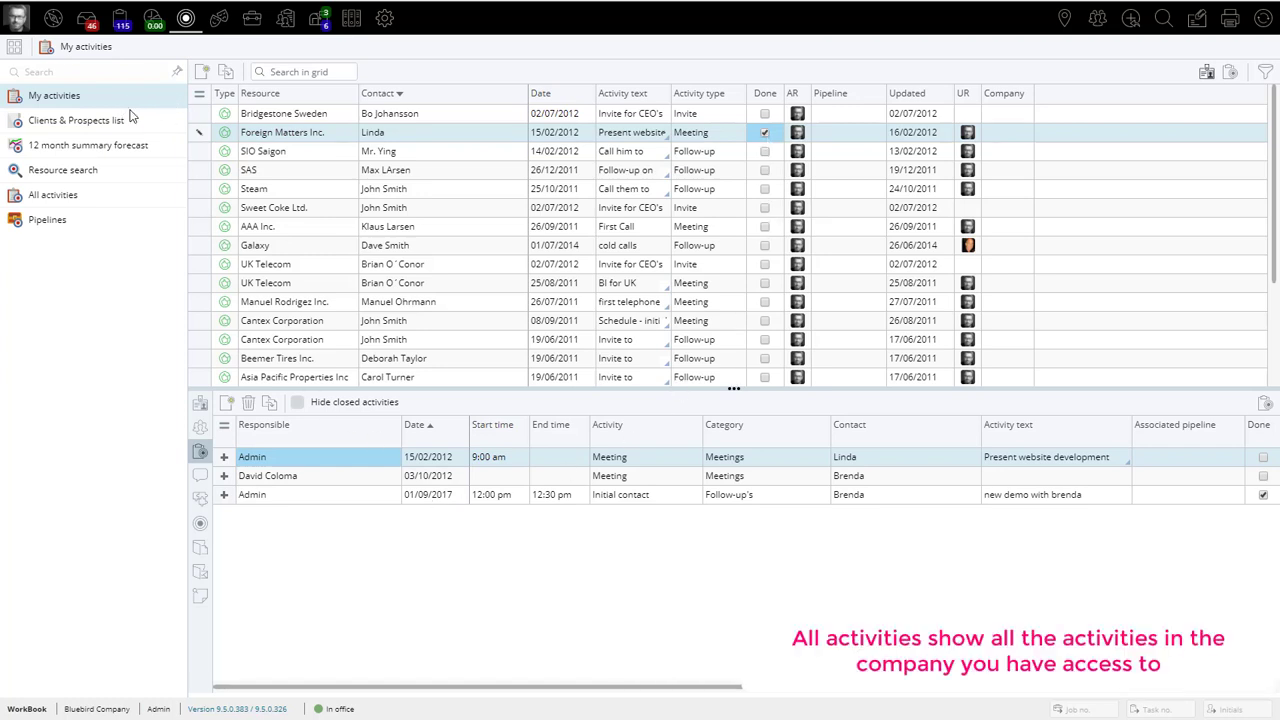
Step: Open the All activities list and hide its filter options
click(46, 200)
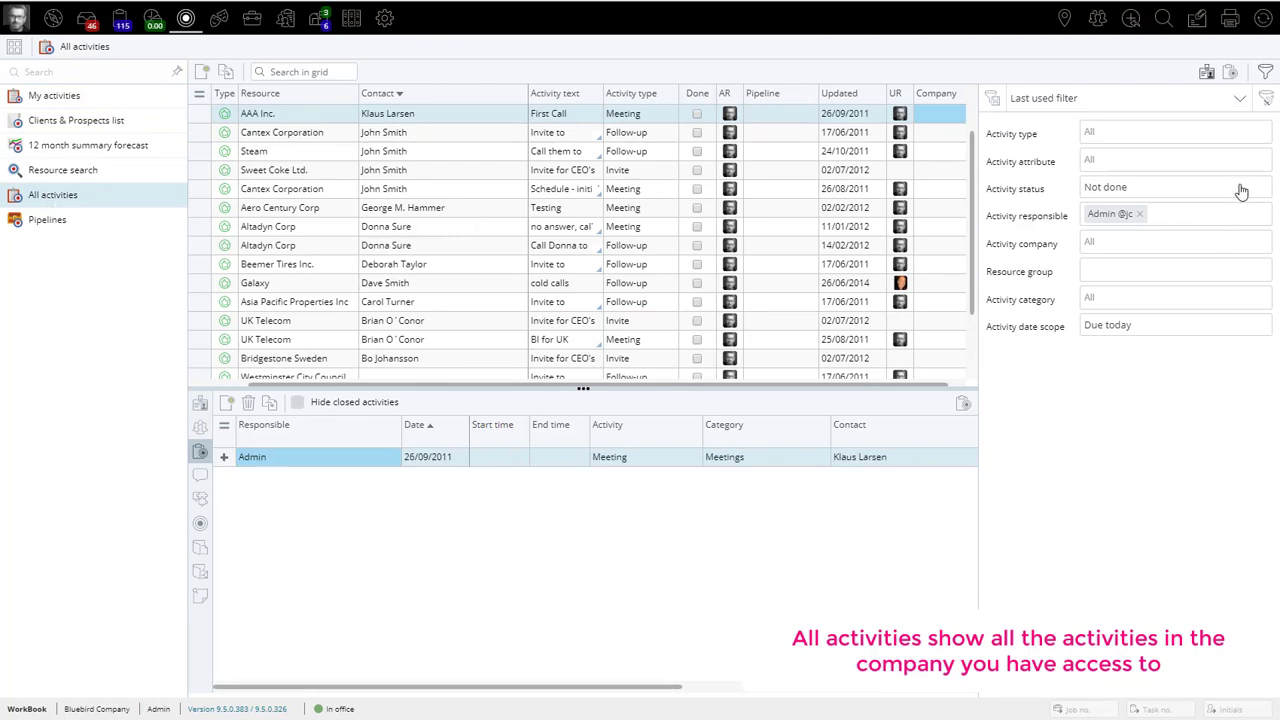
click(1265, 72)
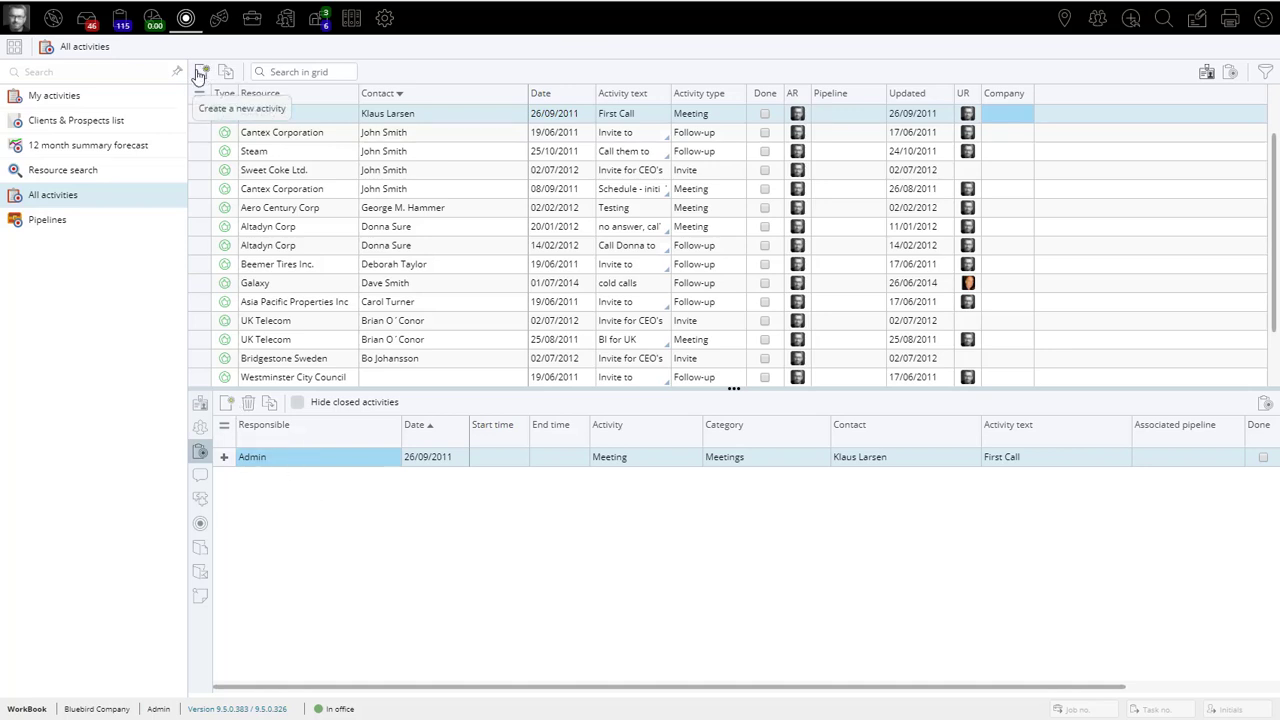
Step: Start a new activity for AAA Inc., choose to add it to the external calendar as a task, and discard it
click(274, 116)
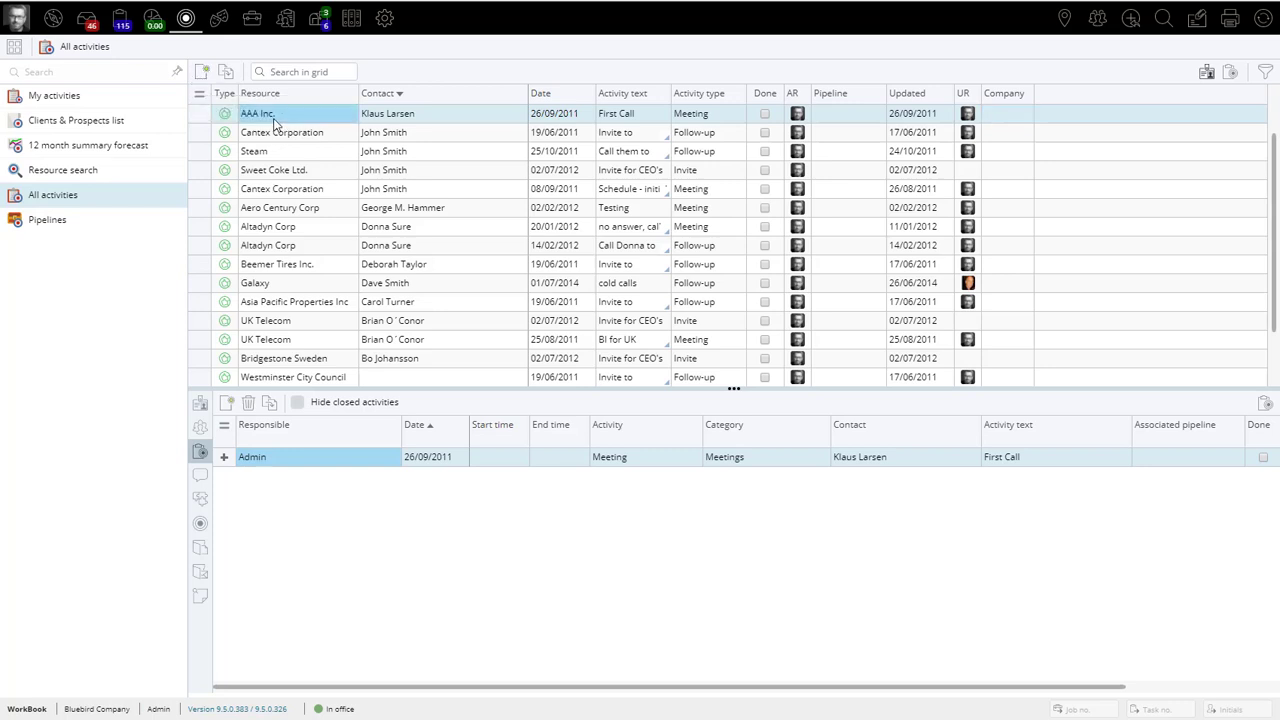
click(202, 72)
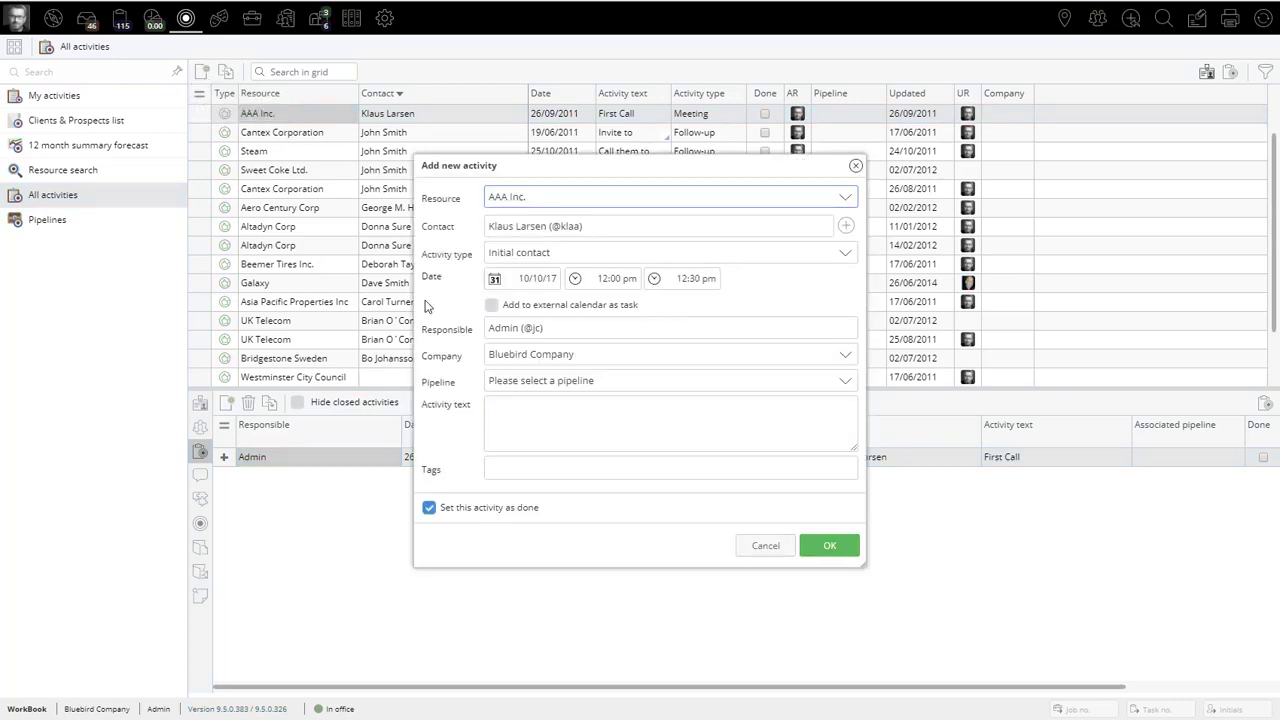
click(784, 260)
click(784, 258)
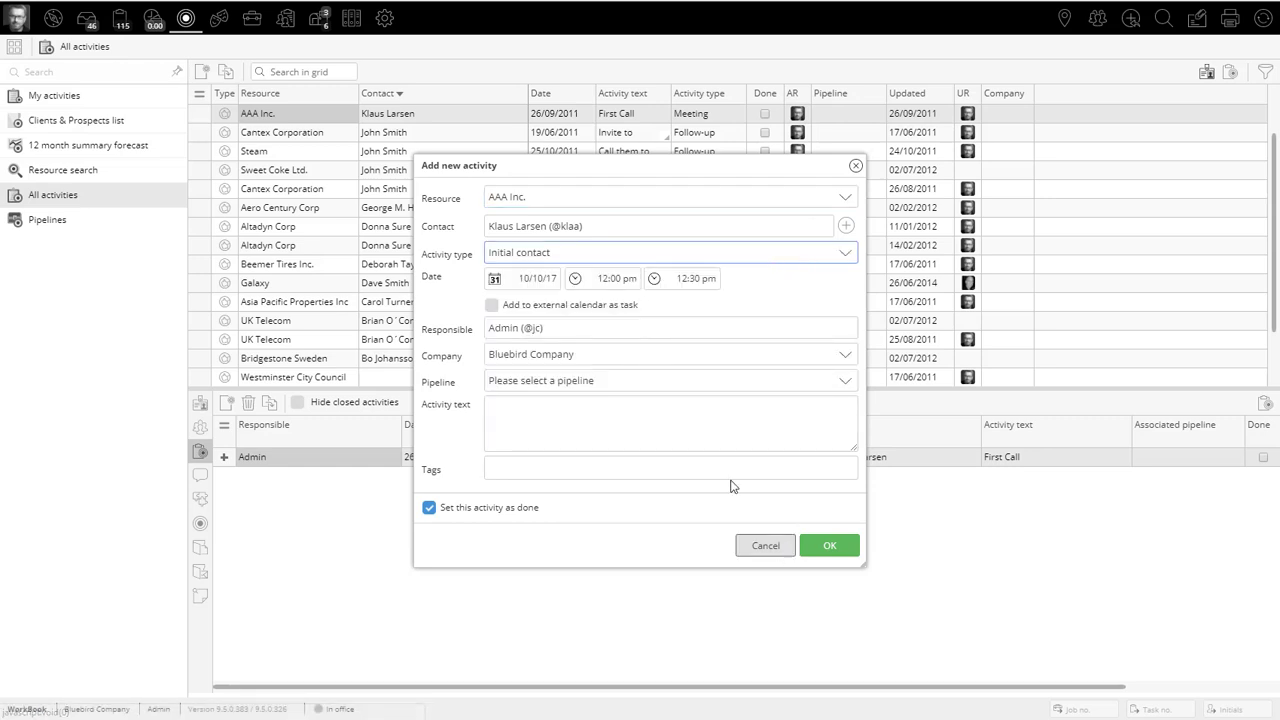
click(737, 432)
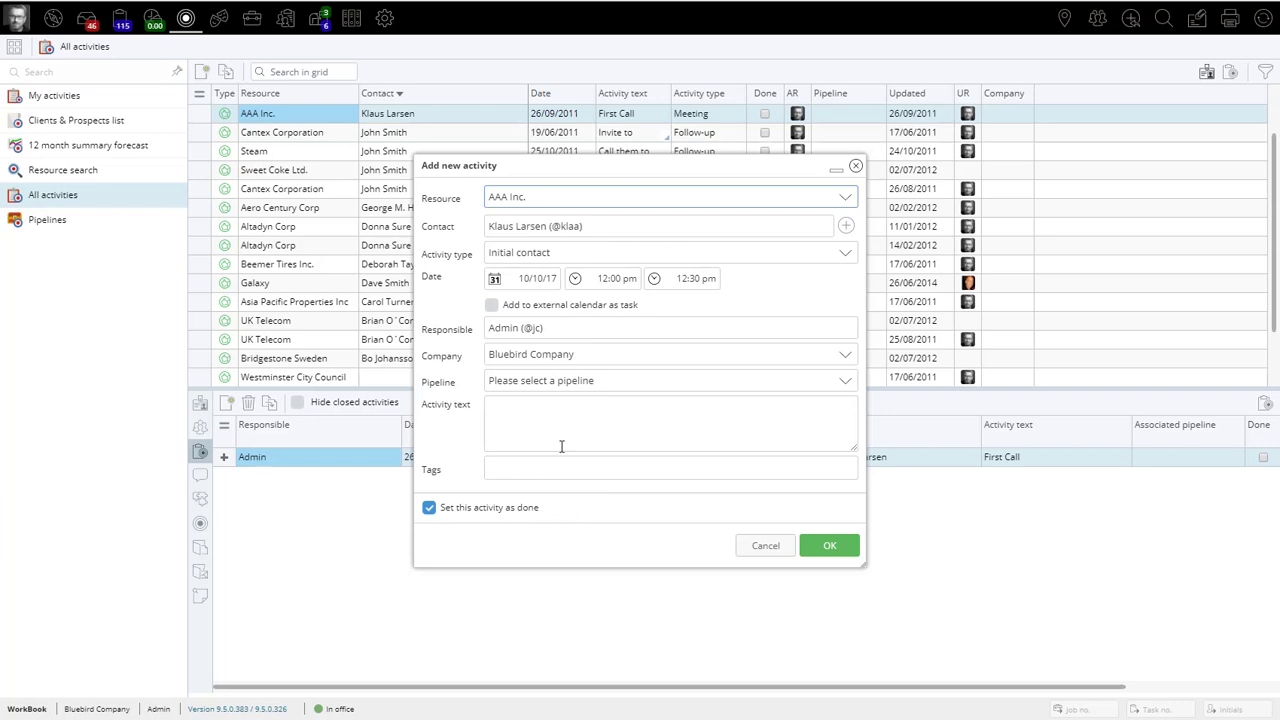
click(492, 306)
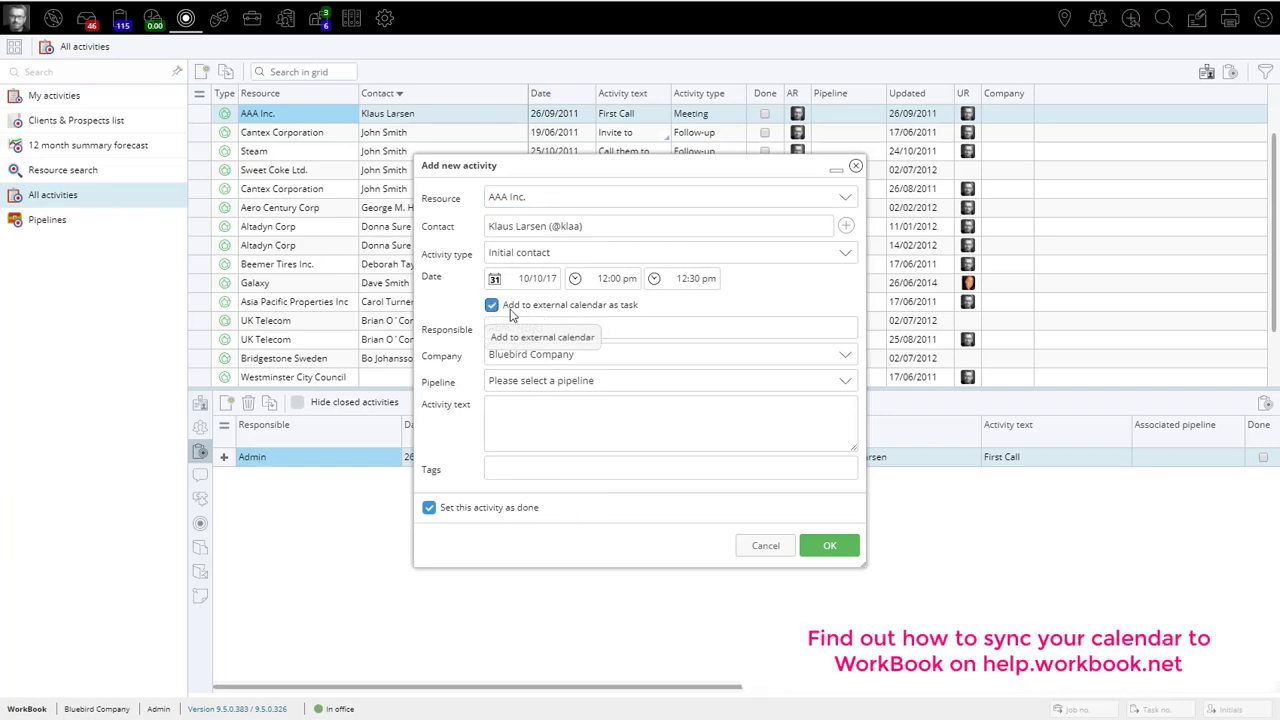
click(762, 550)
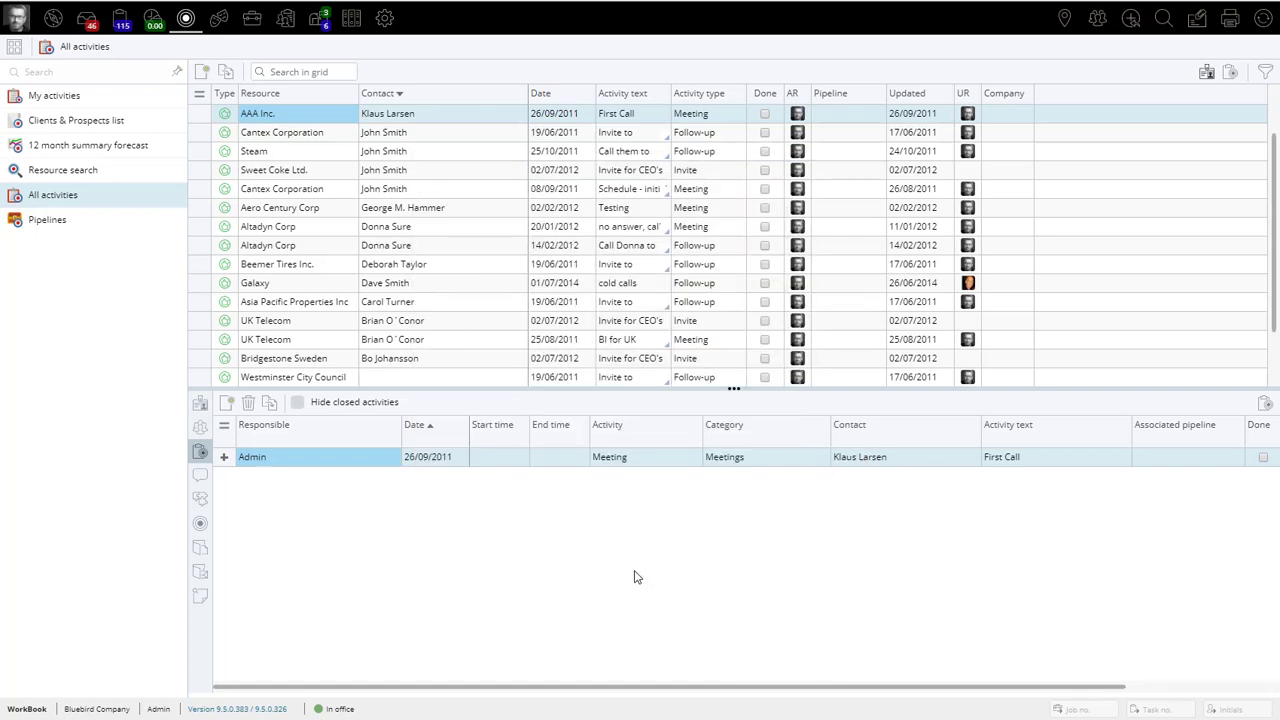
Step: Examine the date, start time and activity details of Cantex Corporation's Invite to seminar follow-up, leaving its values as they are
click(278, 134)
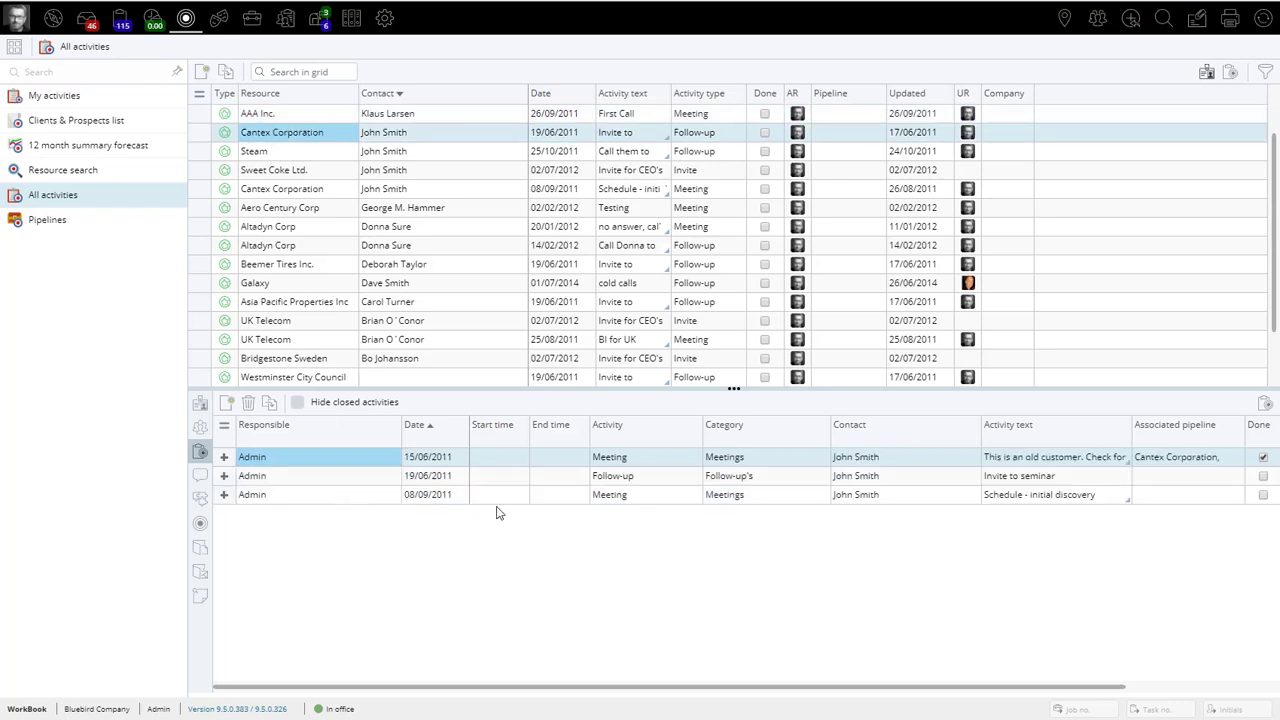
click(325, 478)
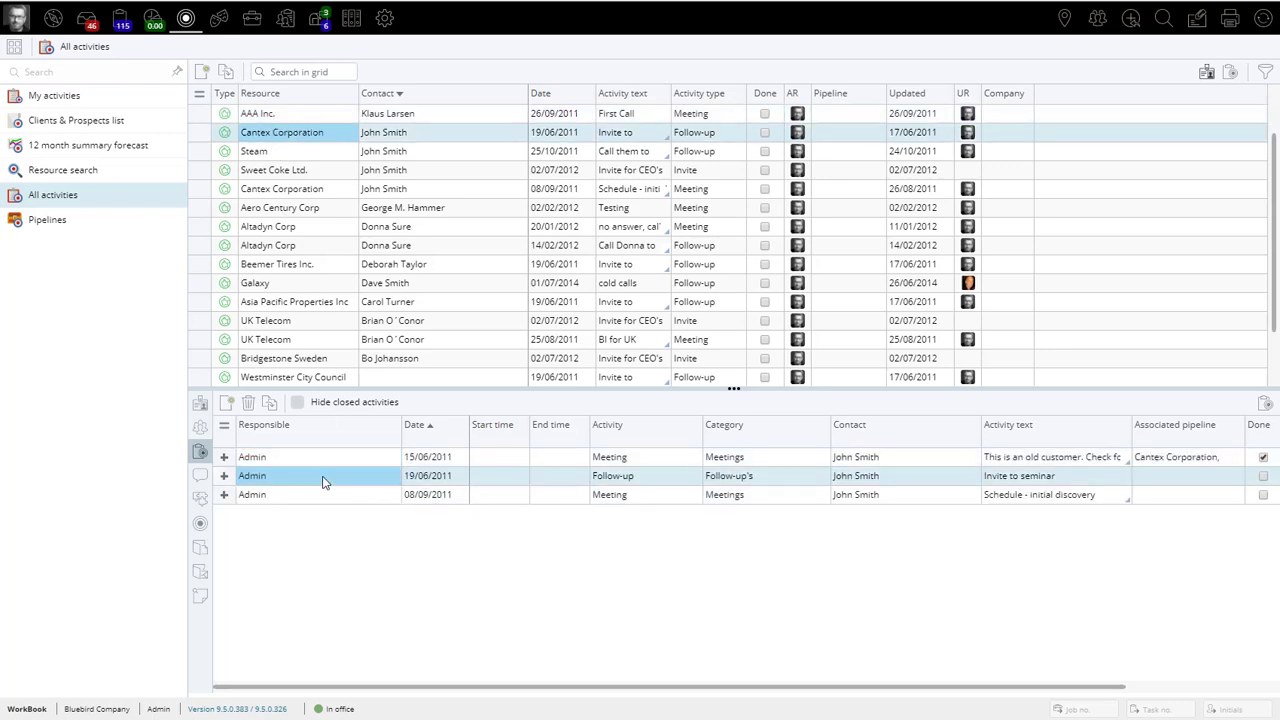
click(327, 478)
click(446, 478)
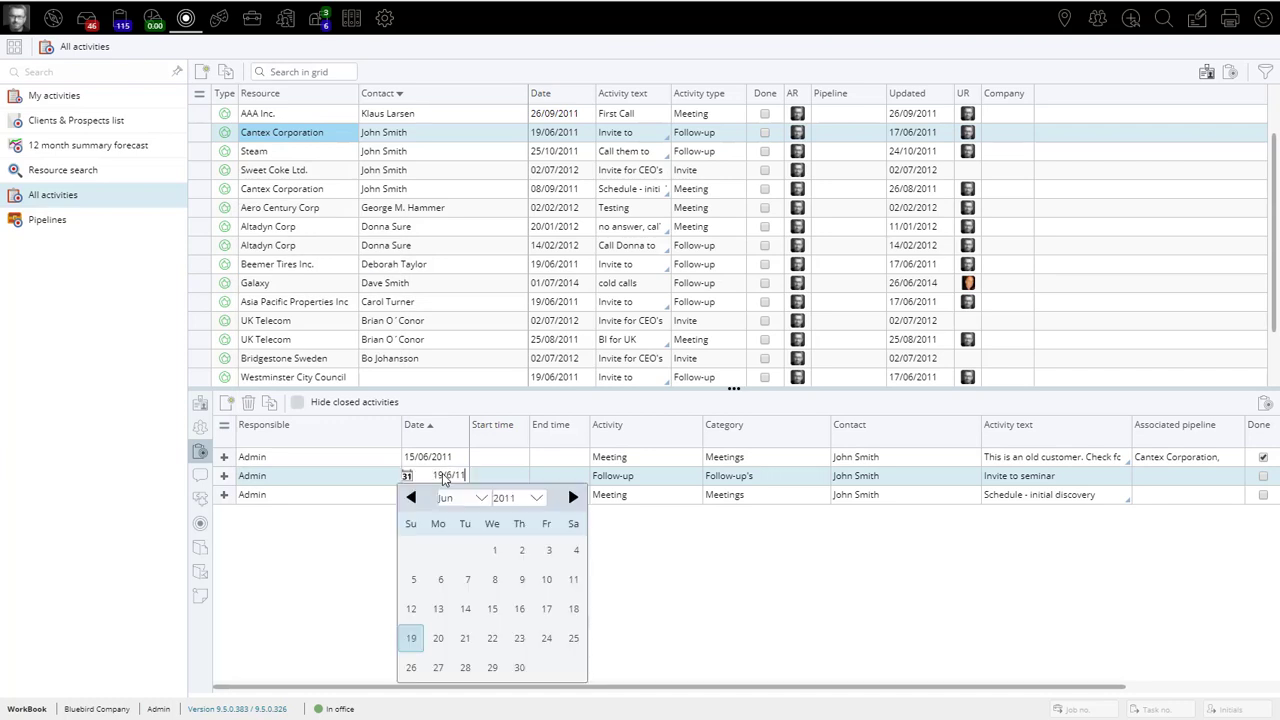
click(514, 476)
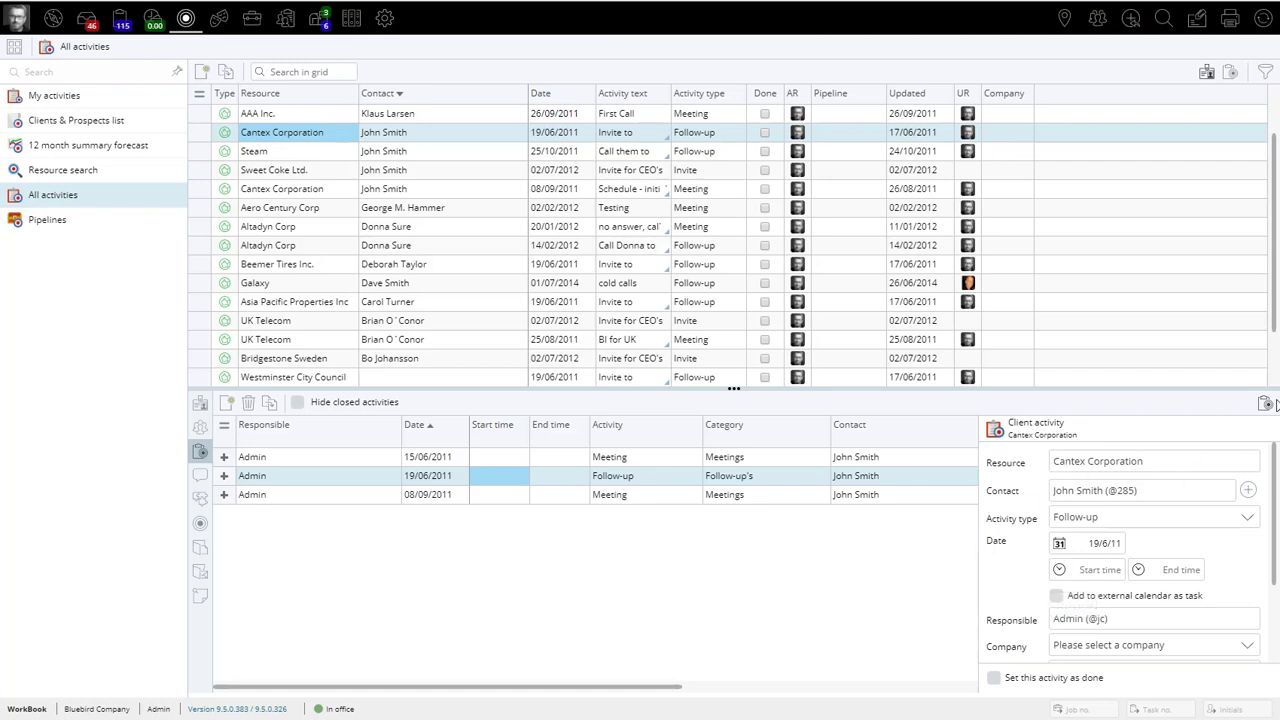
click(1265, 405)
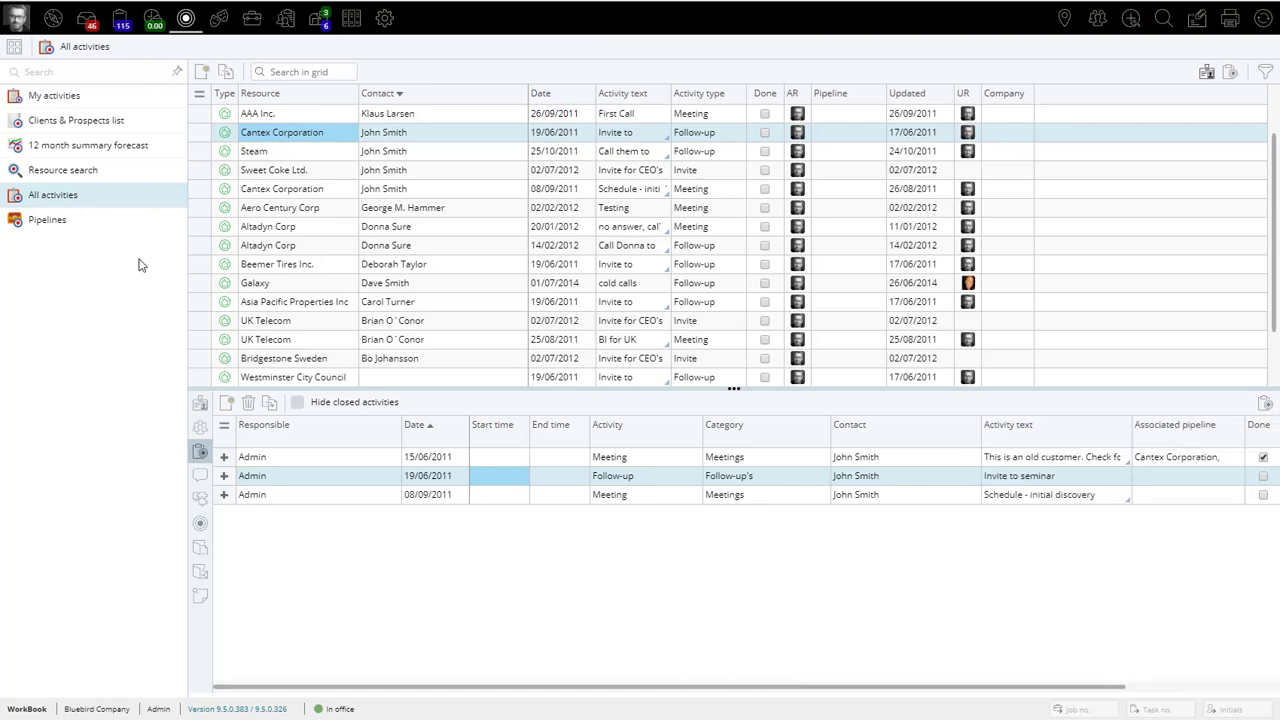
Step: Open the 12 month summary forecast and review its filter options, including the available dimensions, before hiding them
click(125, 146)
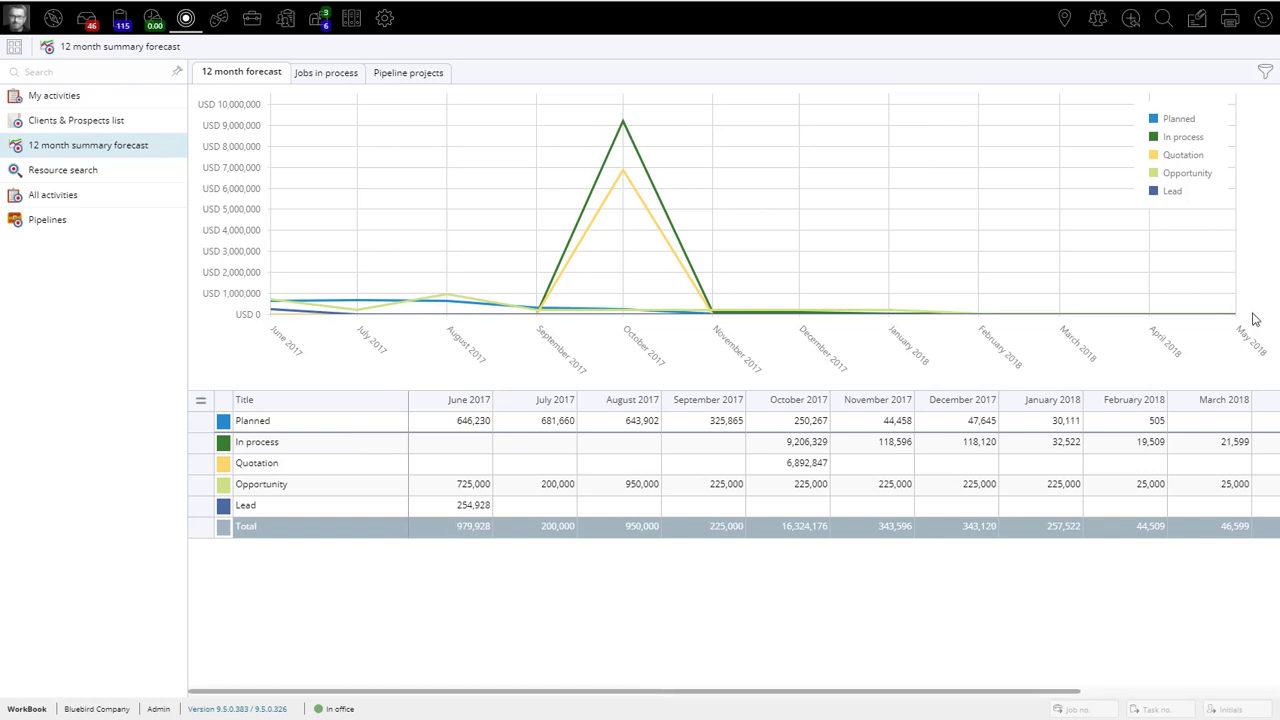
click(1265, 72)
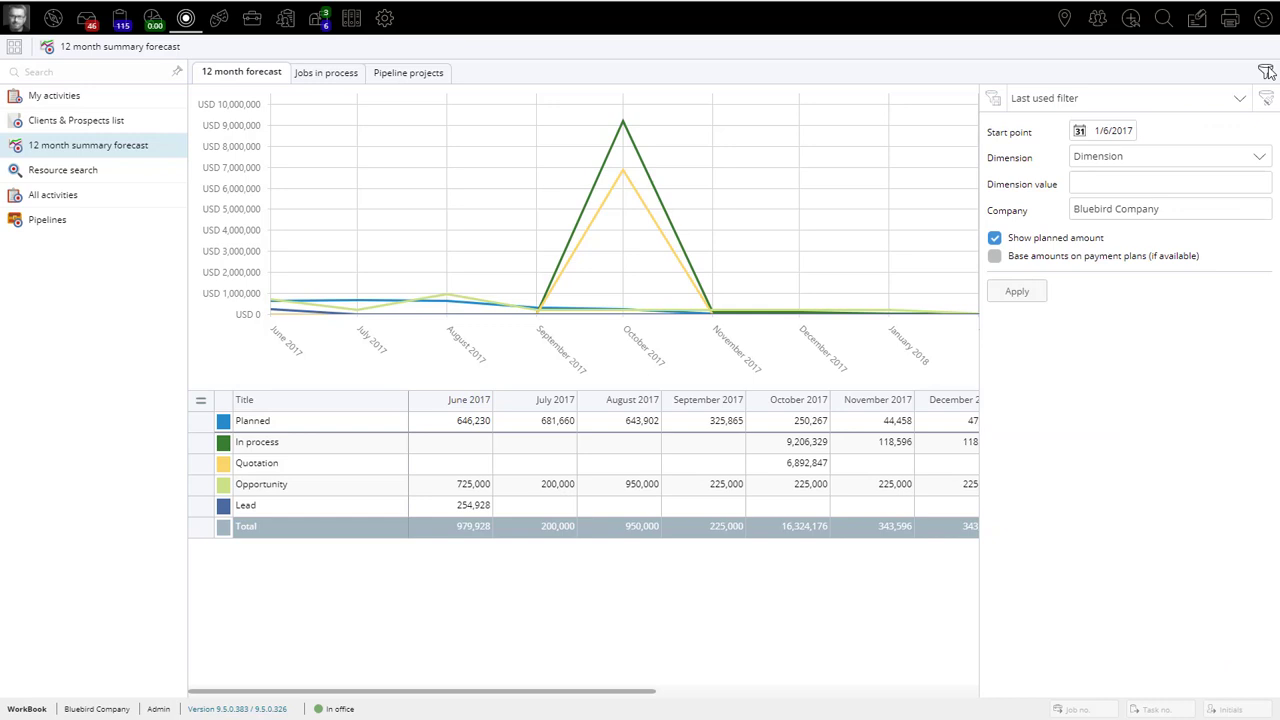
click(1202, 158)
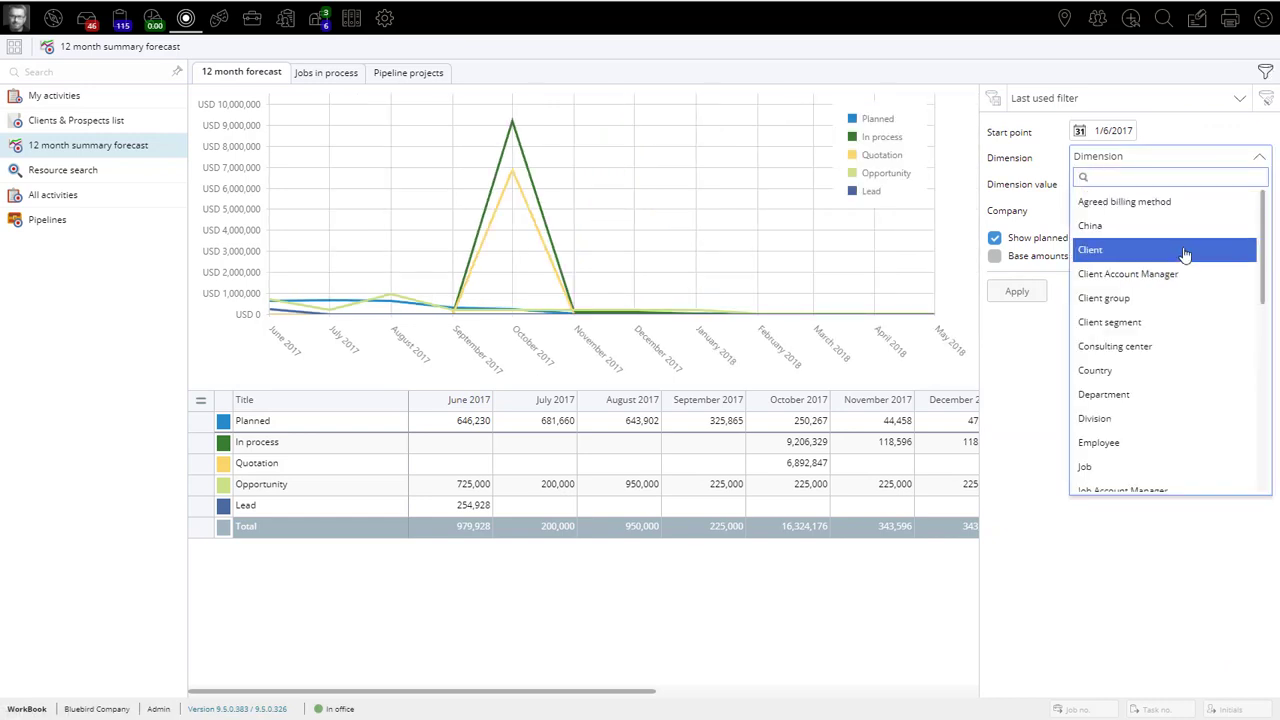
scroll(1184, 254, down, 3)
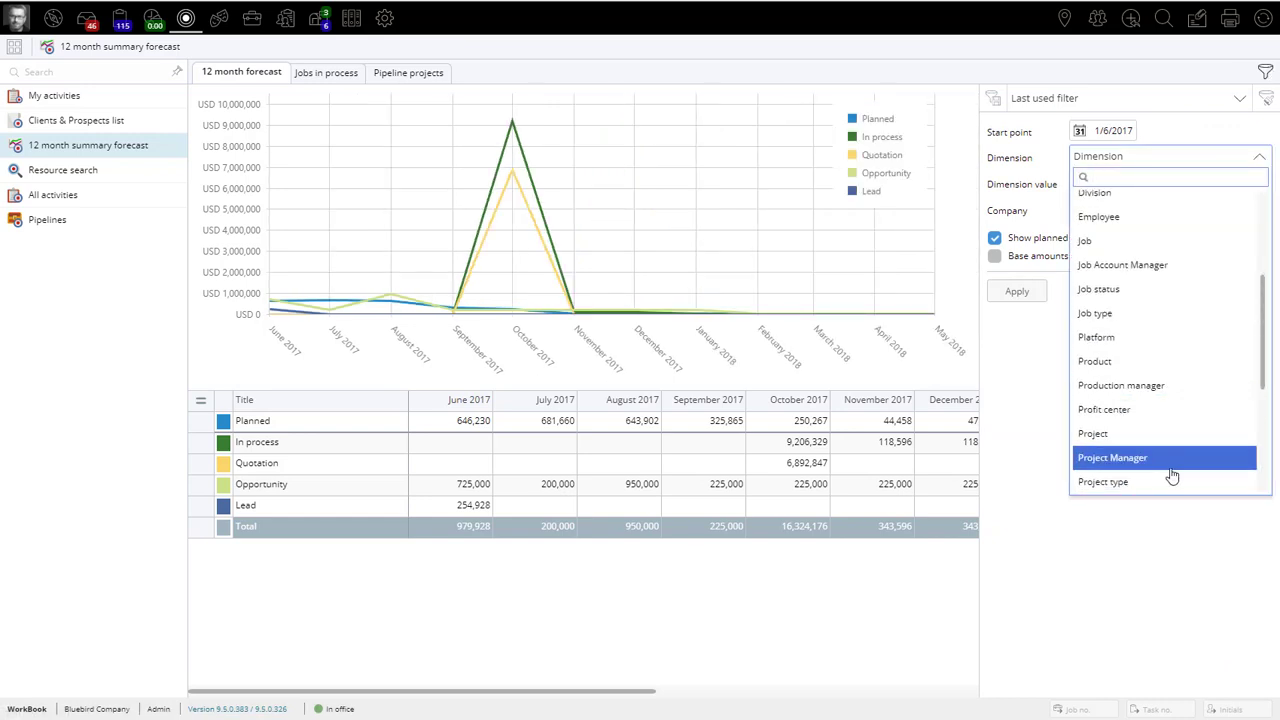
click(1267, 106)
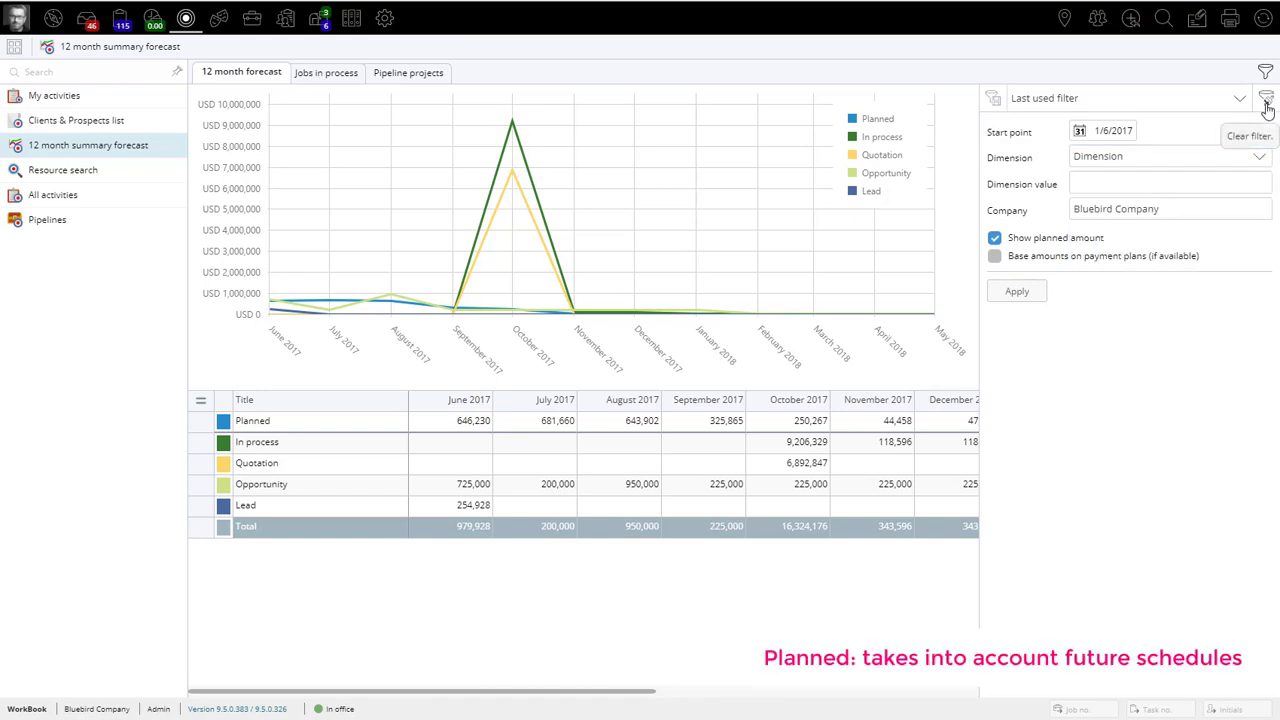
click(1265, 72)
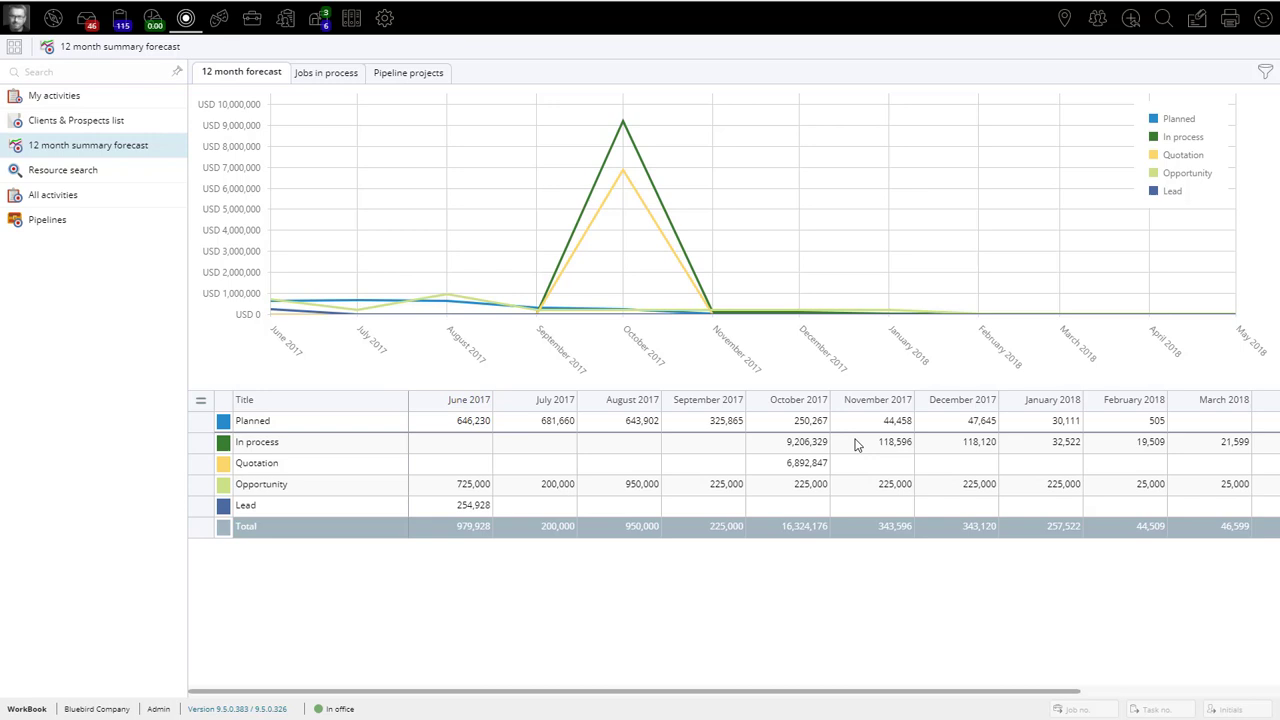
Step: View the forecast's list of jobs in process and its list of pipeline projects
click(327, 76)
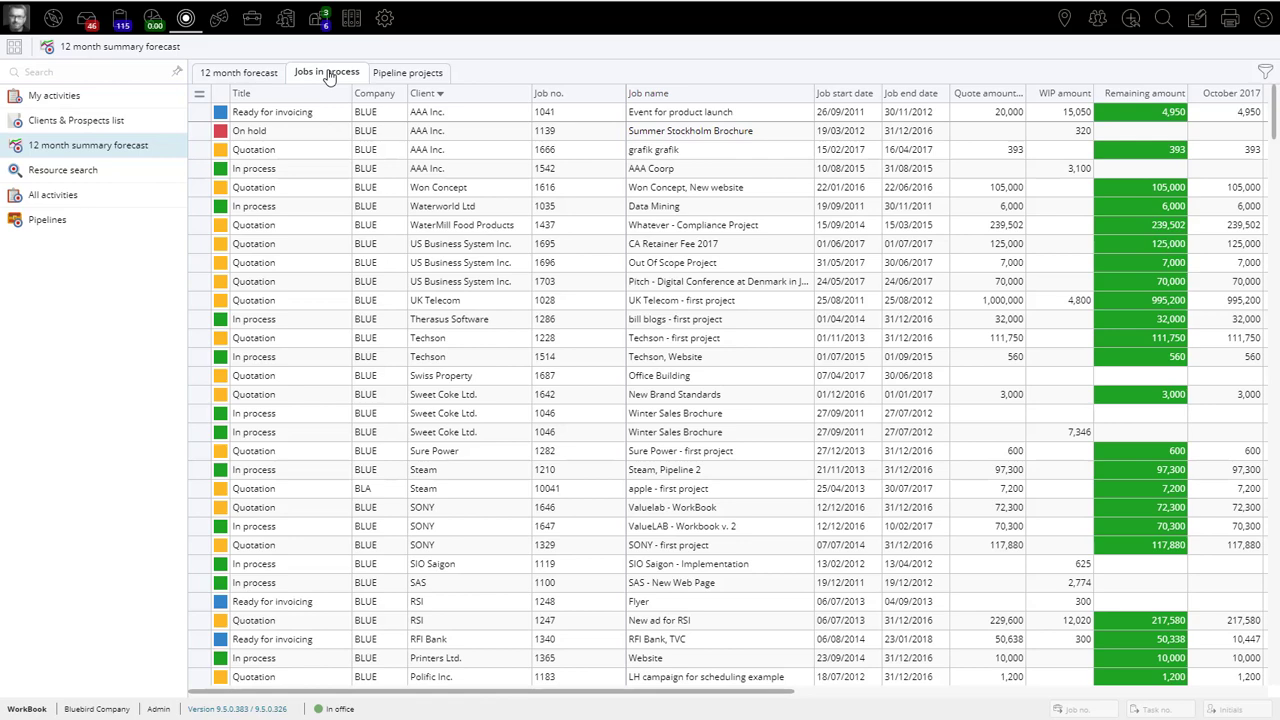
click(402, 76)
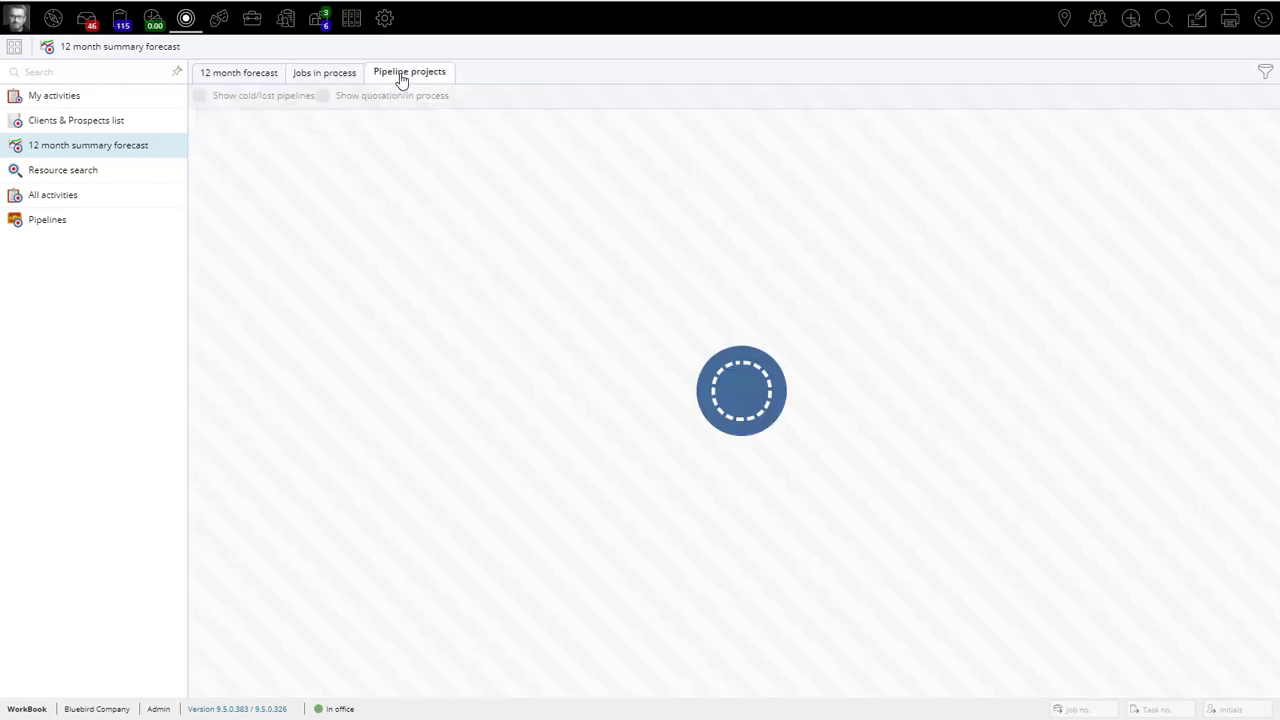